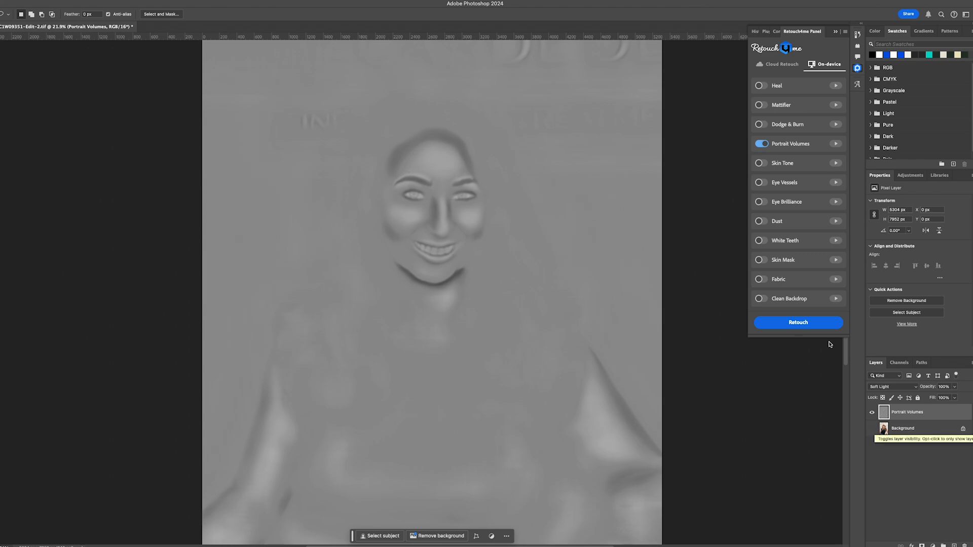
Show and hide the Portrait Volumes and Background layers separately to examine the retouch layer's effect on the portrait
click(872, 430)
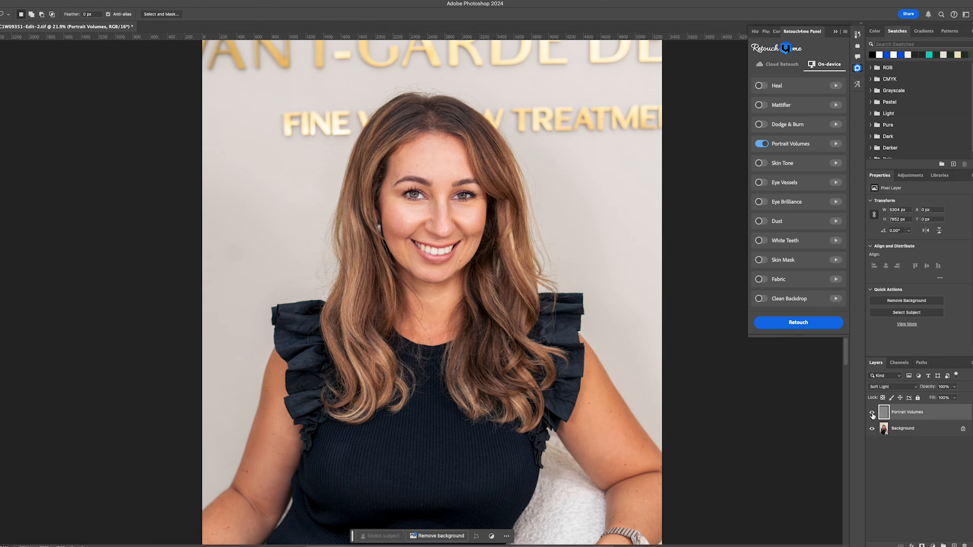
click(873, 429)
click(872, 412)
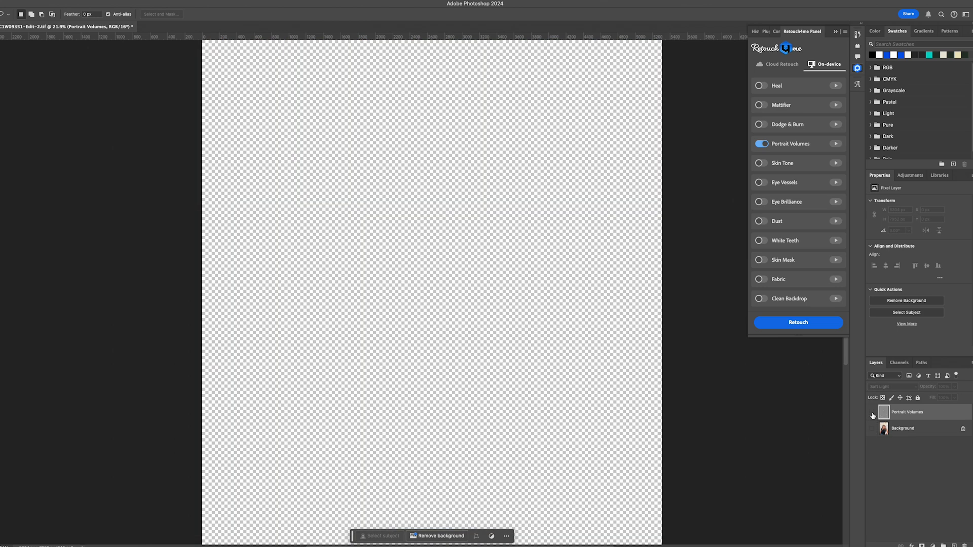
click(872, 412)
click(872, 429)
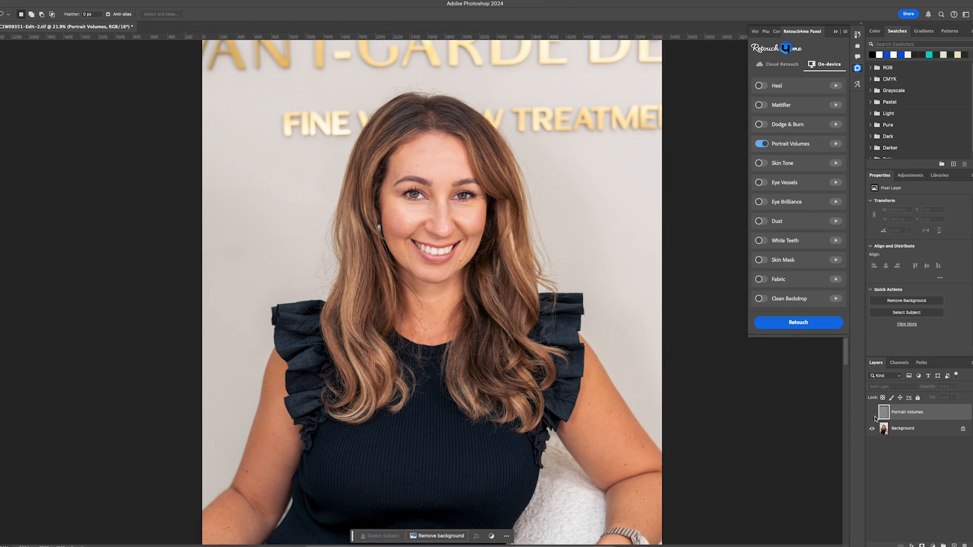
click(872, 429)
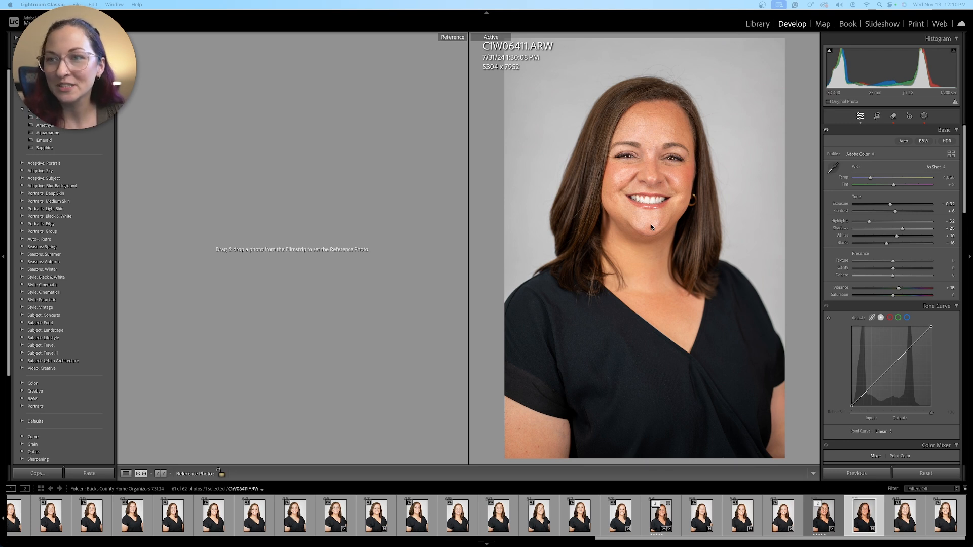
Send the CIW06411.ARW portrait from Lightroom Classic to Adobe Photoshop 2024 and run the Portrait Volumes retouch on it
click(733, 218)
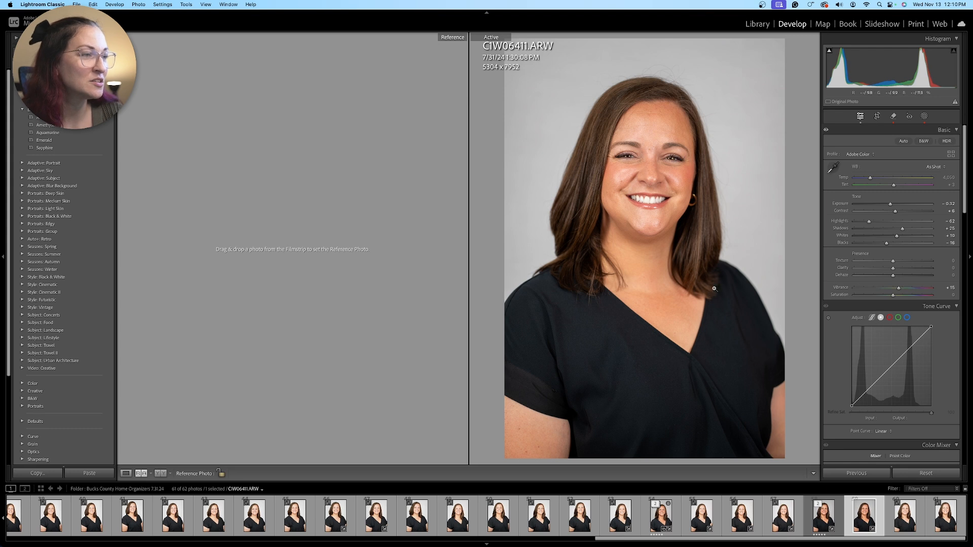
right_click(544, 262)
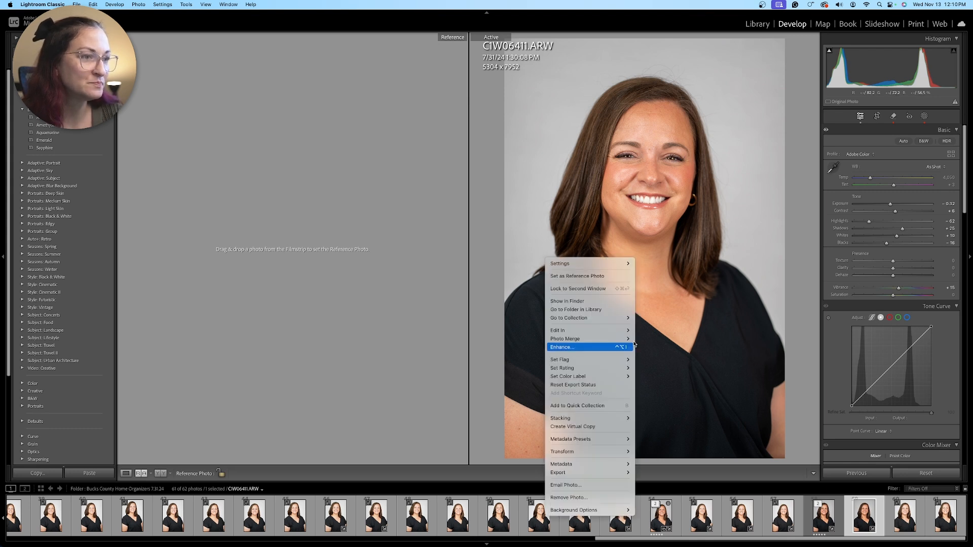
mouse_move(630, 332)
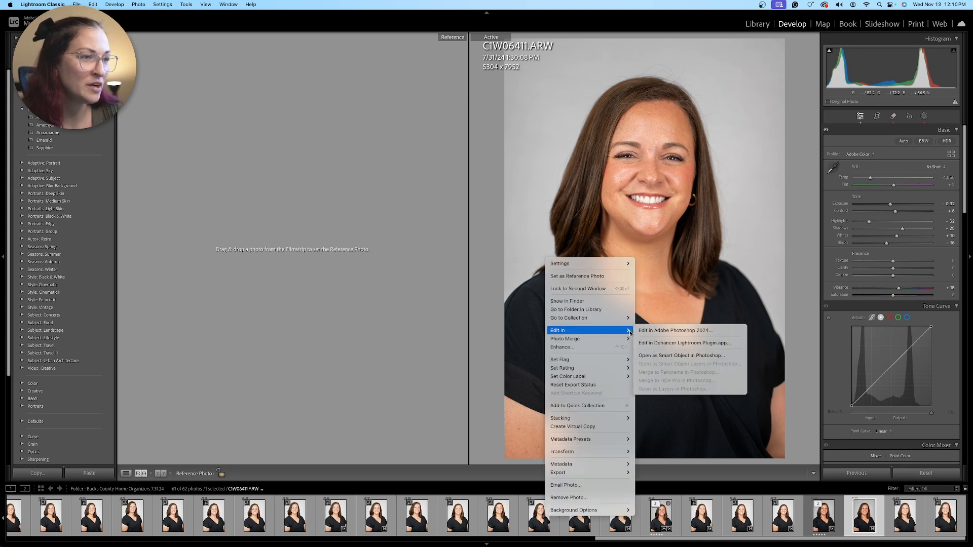
click(666, 330)
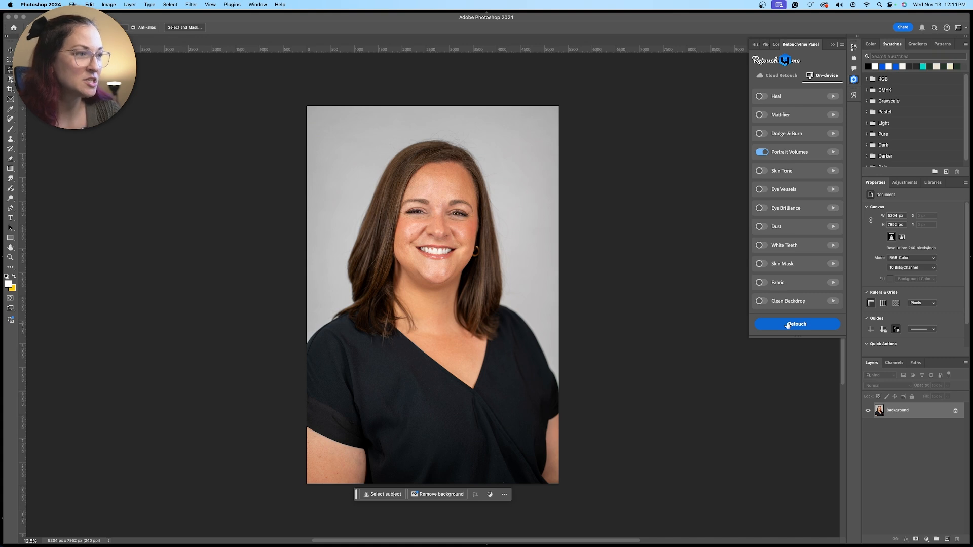
click(787, 325)
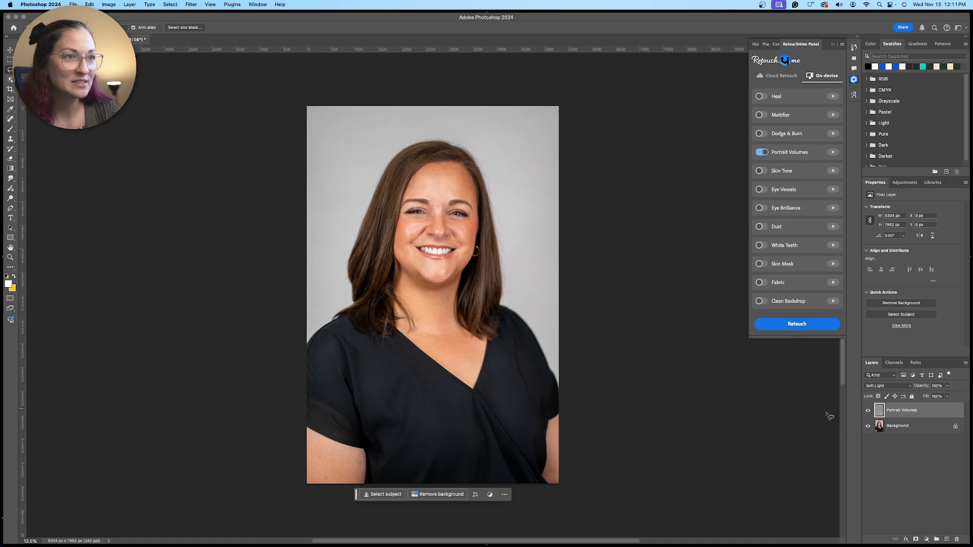
Compare the dark-haired woman's portrait with the Portrait Volumes layer repeatedly hidden and shown
click(869, 412)
click(868, 412)
click(868, 411)
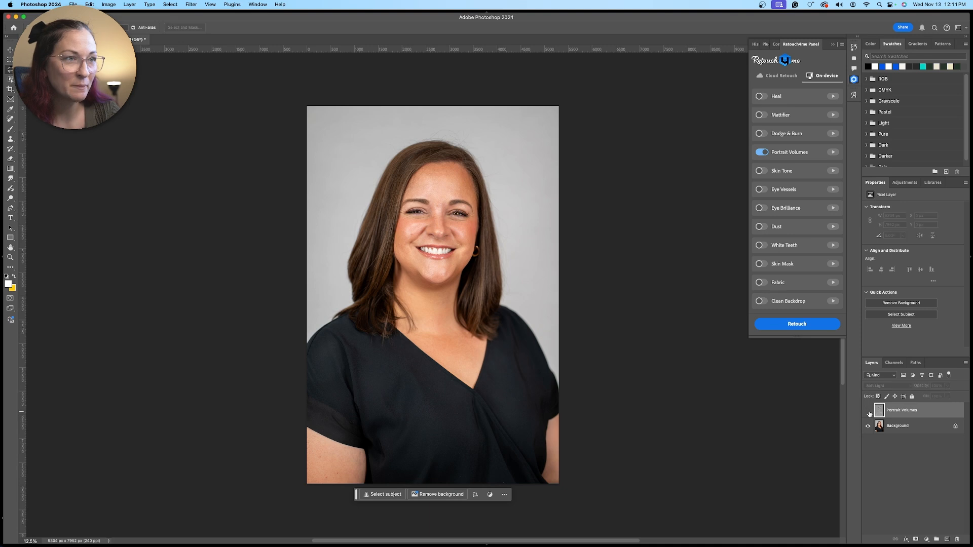
click(869, 412)
click(869, 412)
click(868, 412)
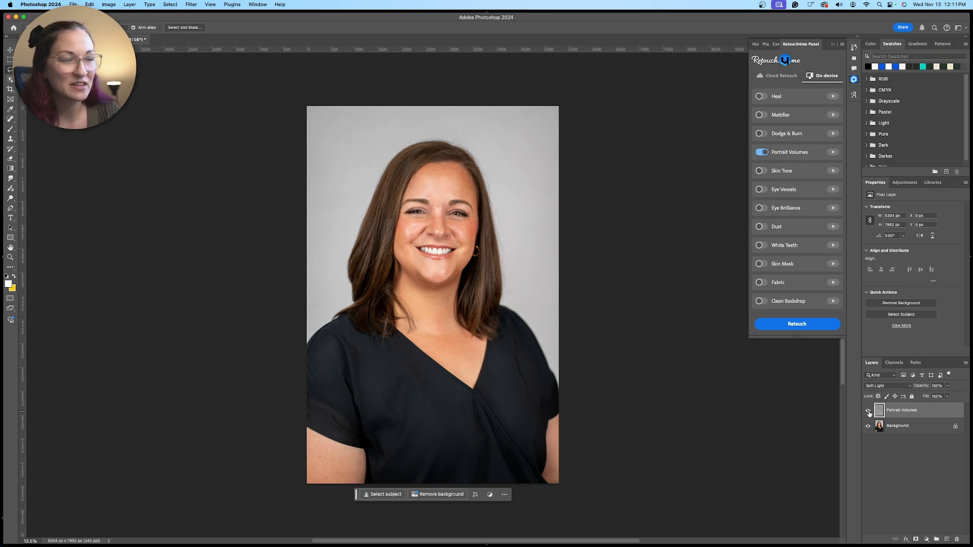
click(868, 412)
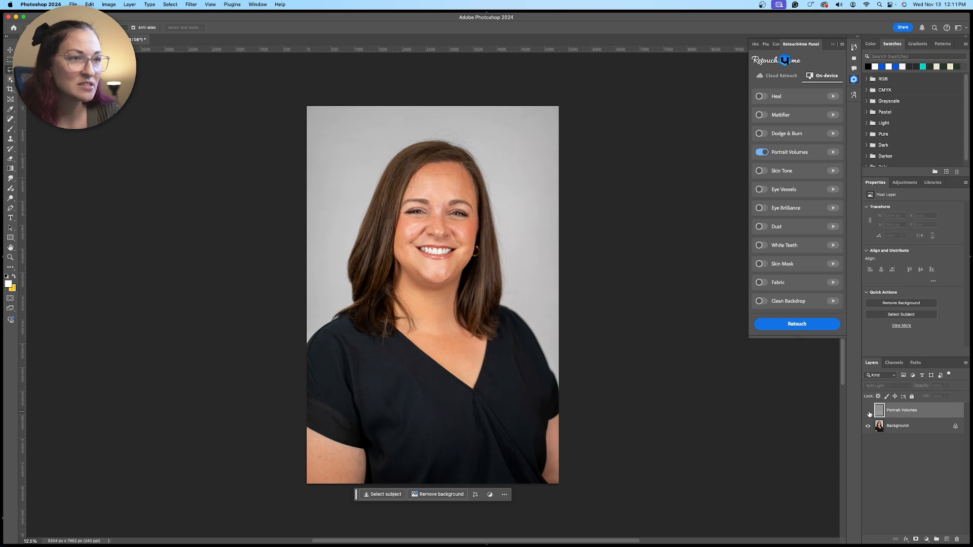
click(869, 411)
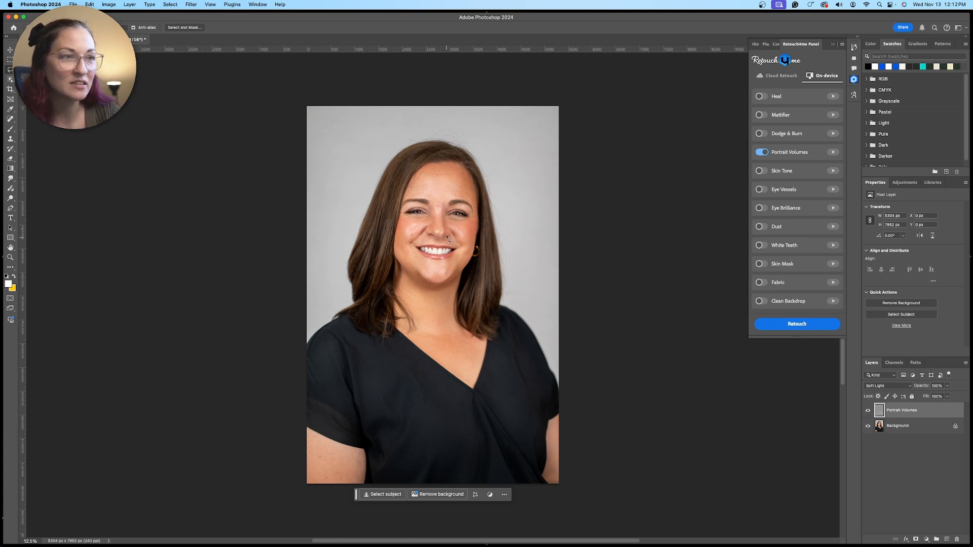
click(867, 414)
click(868, 414)
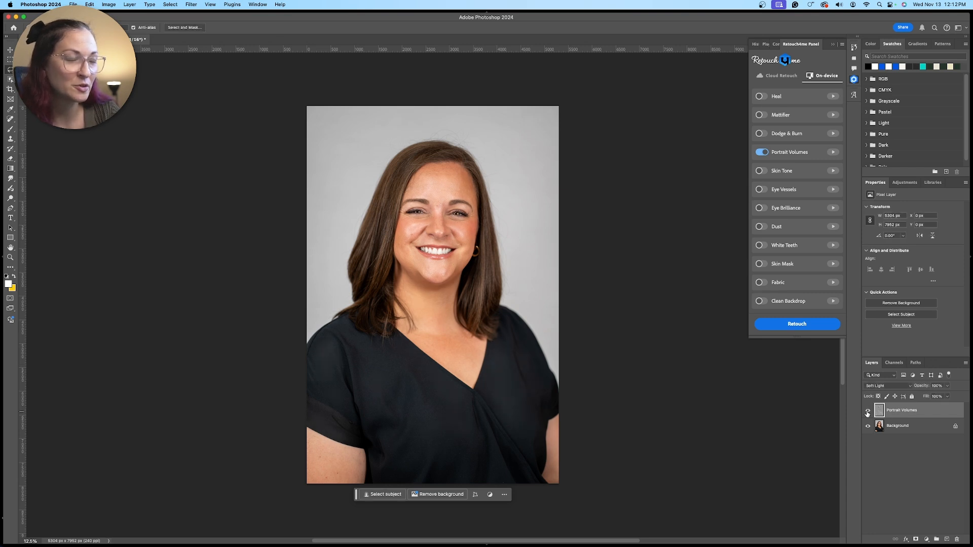
click(867, 413)
click(868, 413)
click(868, 413)
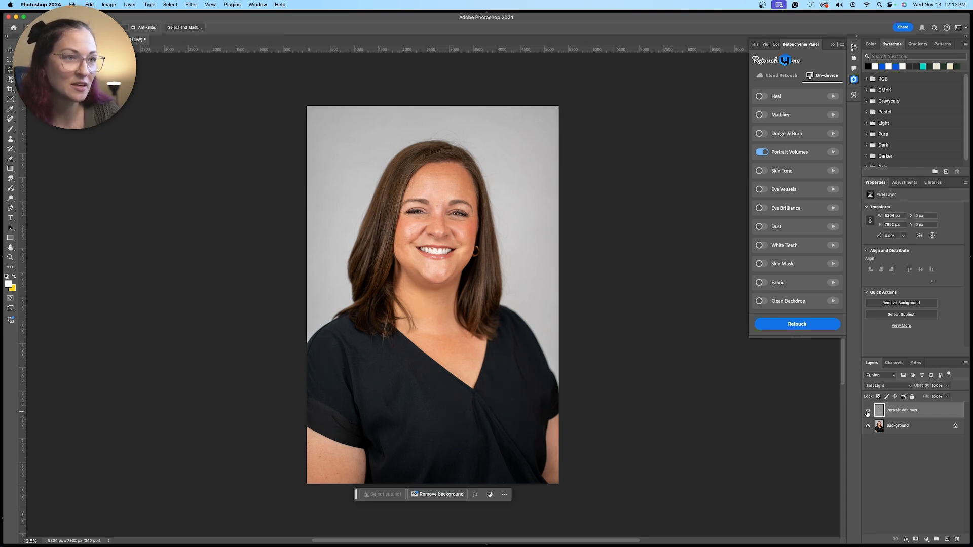
click(868, 413)
click(867, 413)
click(867, 413)
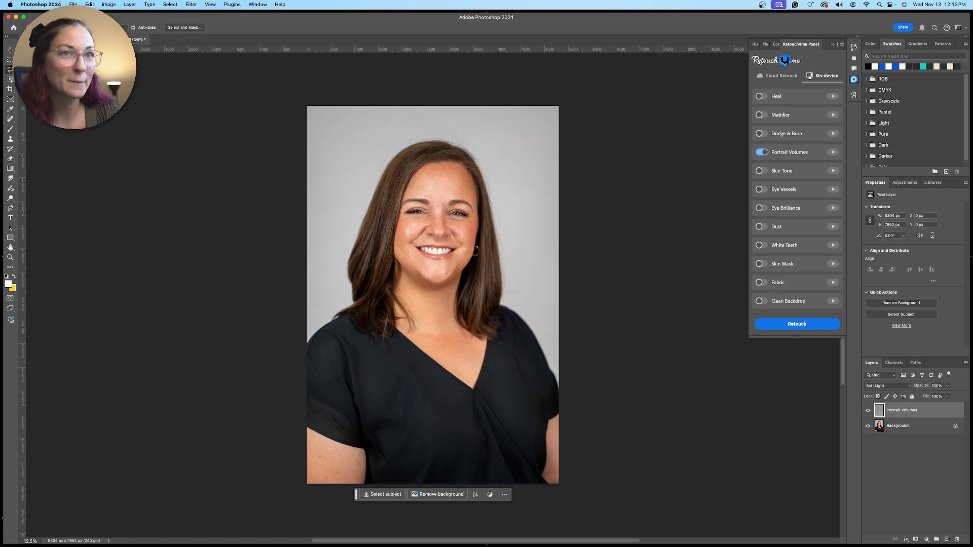
Save the retouched portrait of the dark-haired woman
key(super+s)
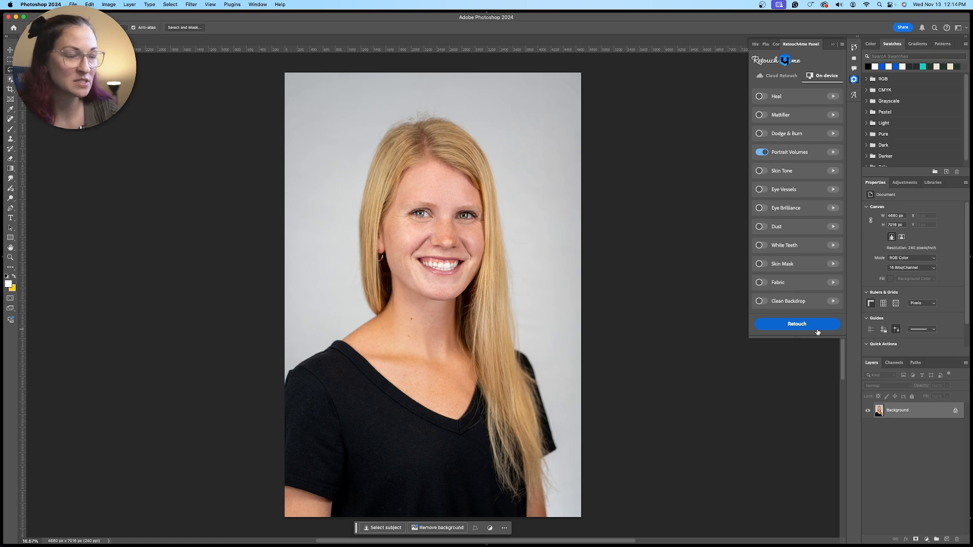
Run the Portrait Volumes retouch on the blonde woman's portrait
click(818, 331)
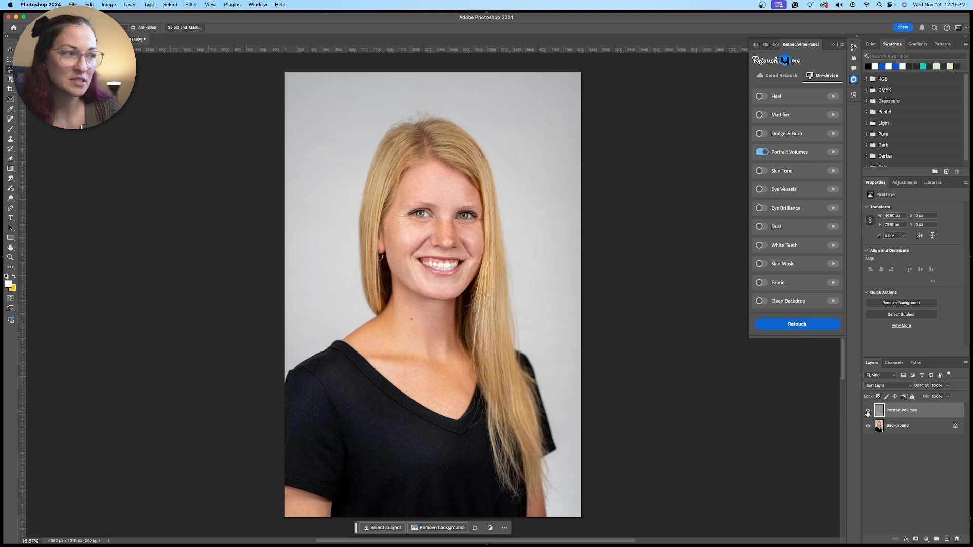
Compare the blonde woman's portrait before and after the retouch by toggling the Portrait Volumes layer's visibility
click(867, 412)
click(868, 412)
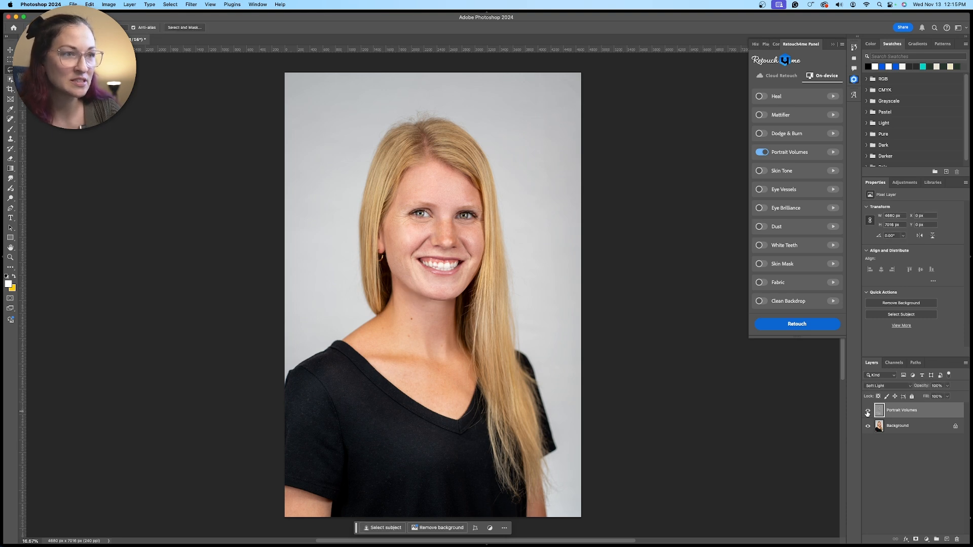
click(868, 411)
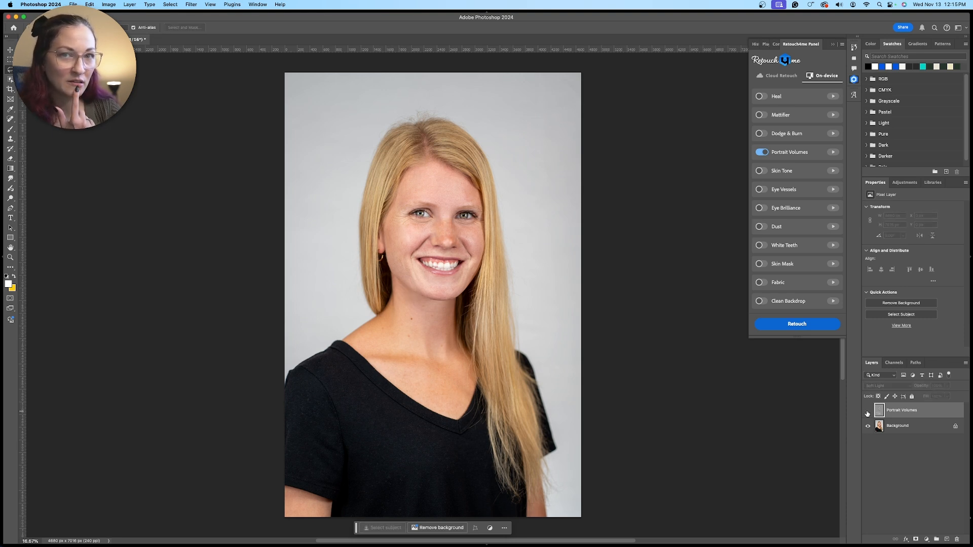
click(868, 411)
click(868, 411)
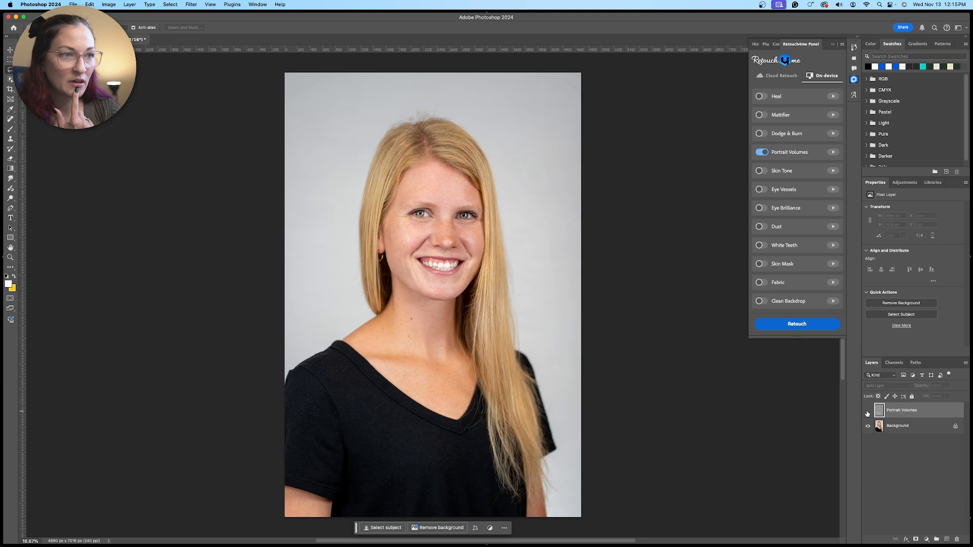
click(868, 412)
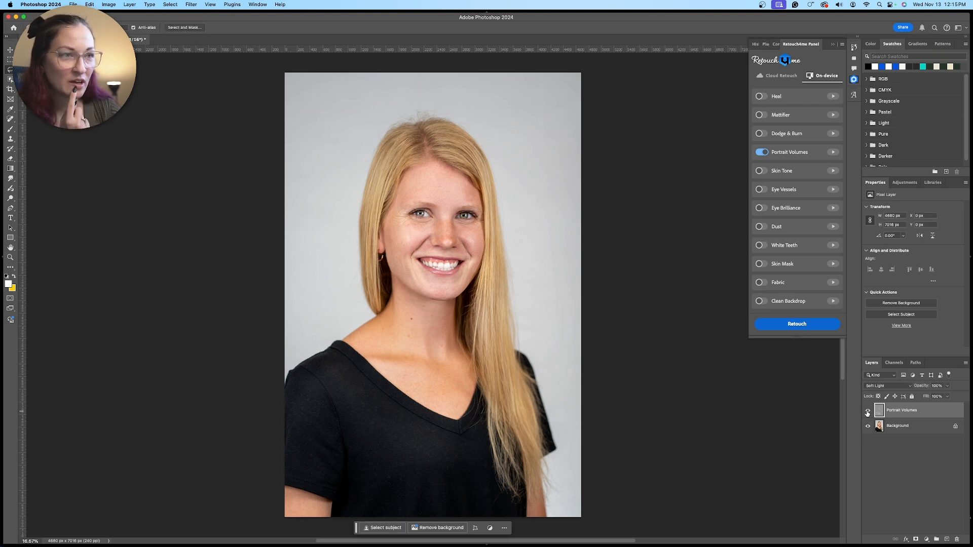
click(868, 411)
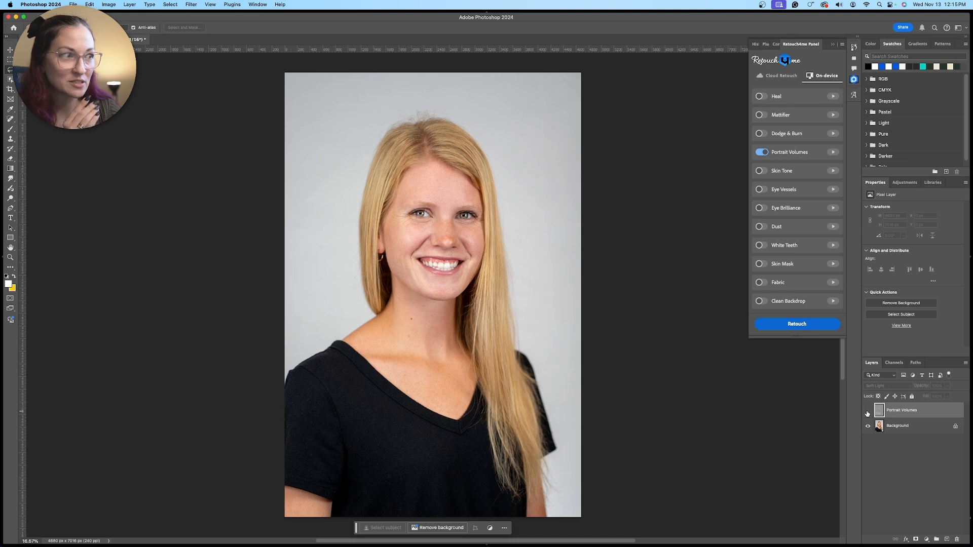
click(868, 411)
click(867, 411)
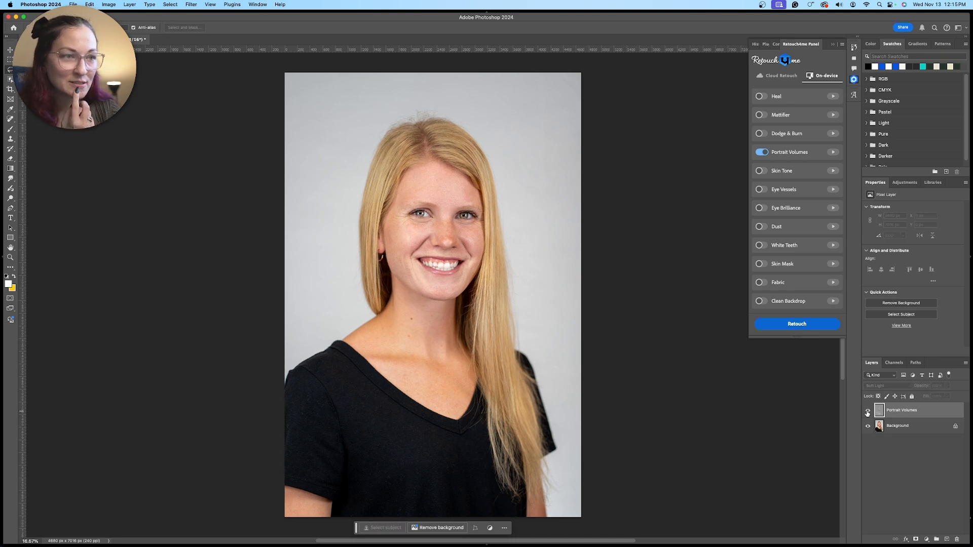
click(868, 412)
click(868, 412)
click(868, 412)
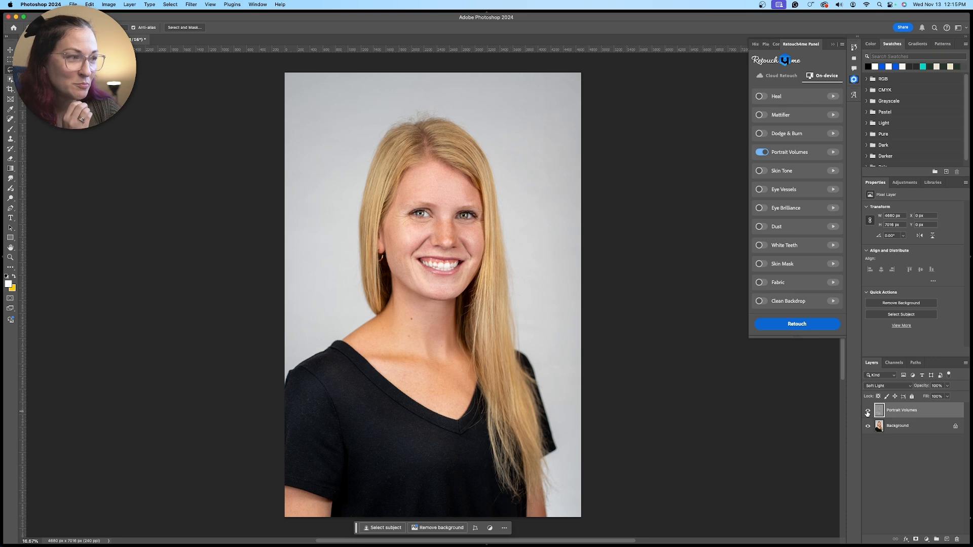
click(868, 412)
click(868, 412)
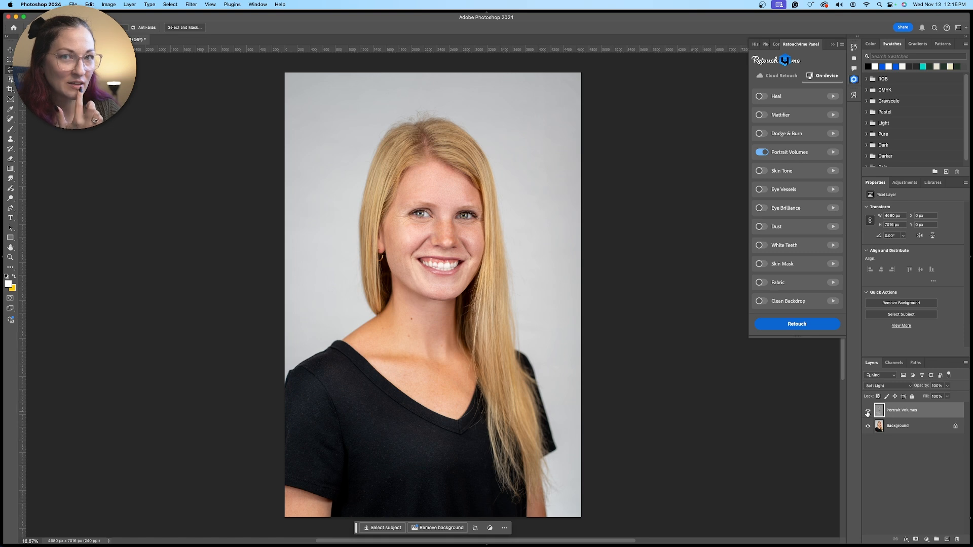
click(868, 411)
click(868, 411)
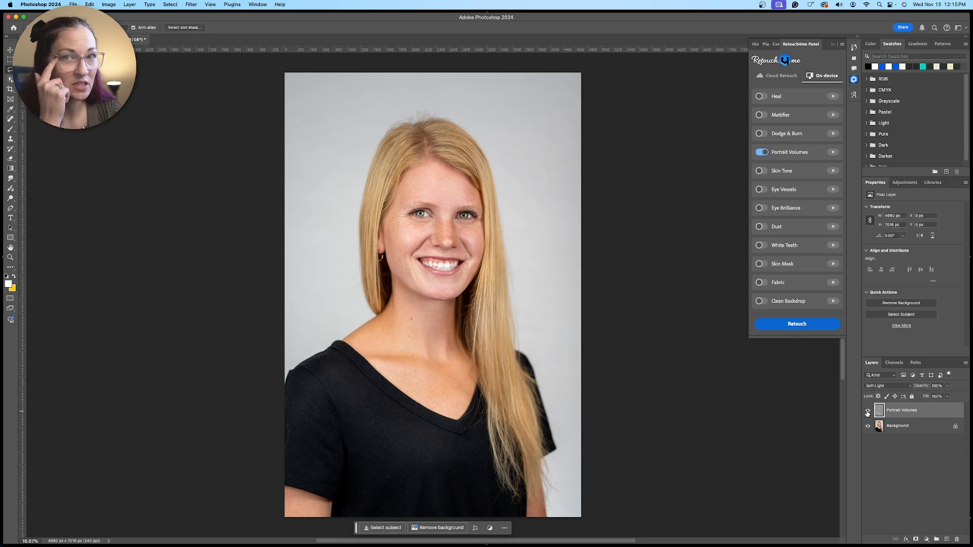
click(867, 412)
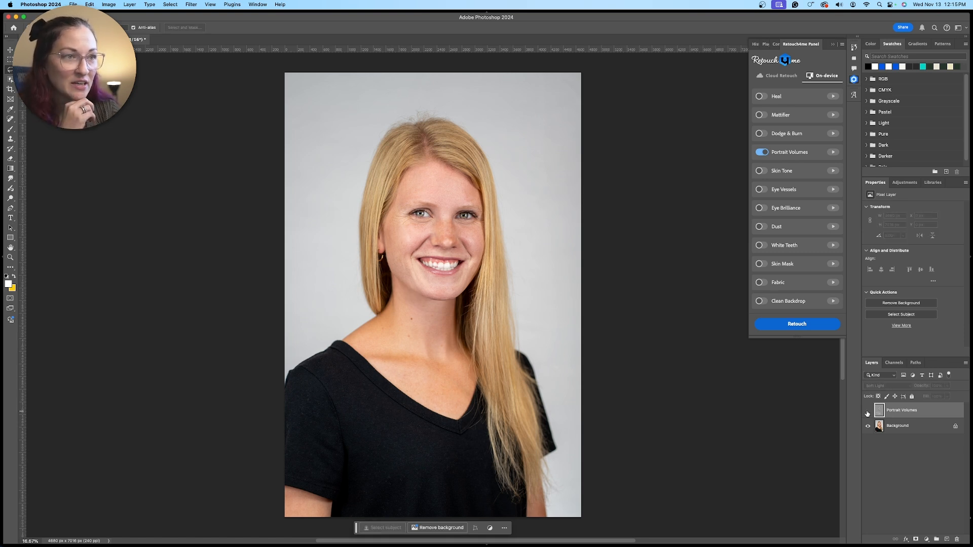
click(867, 412)
click(867, 412)
click(868, 412)
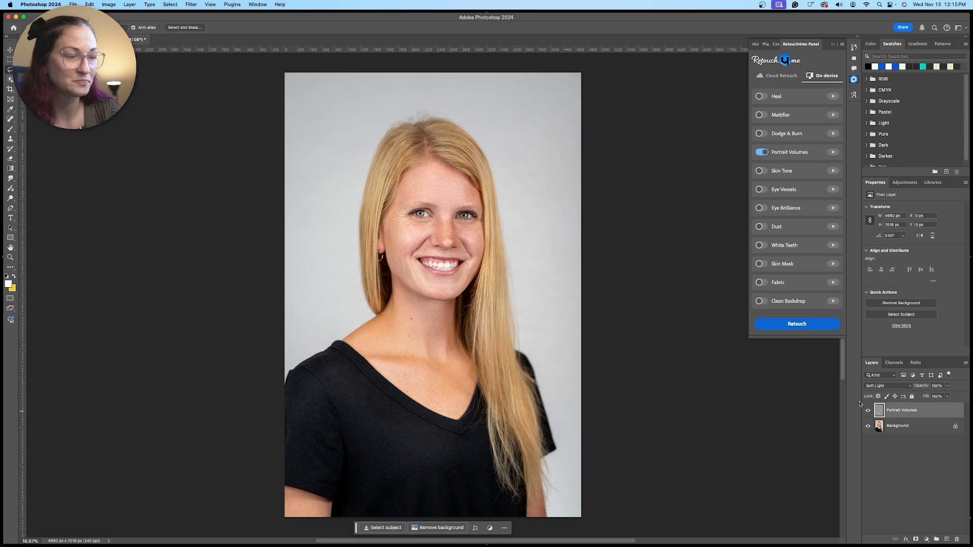
Save the retouched portrait of the blonde woman
click(72, 4)
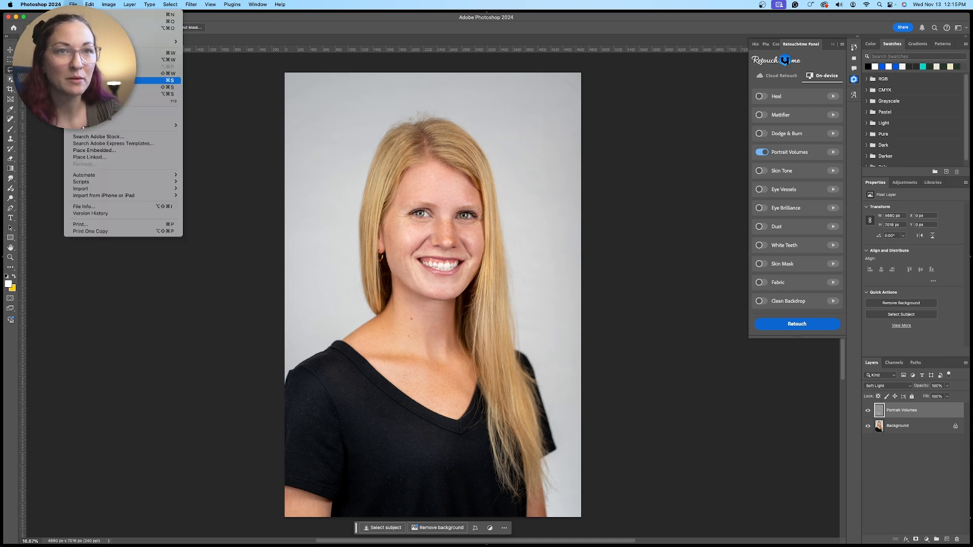
click(112, 52)
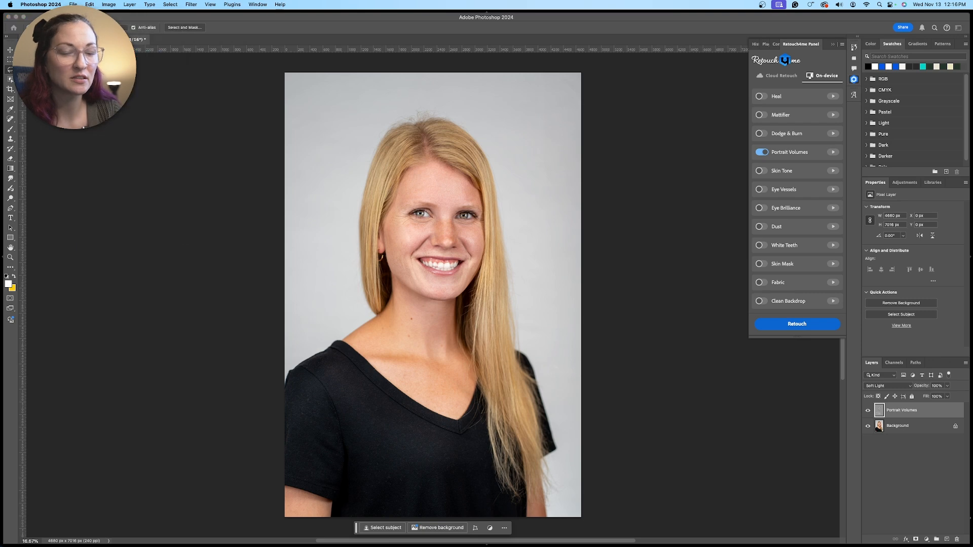
key(Return)
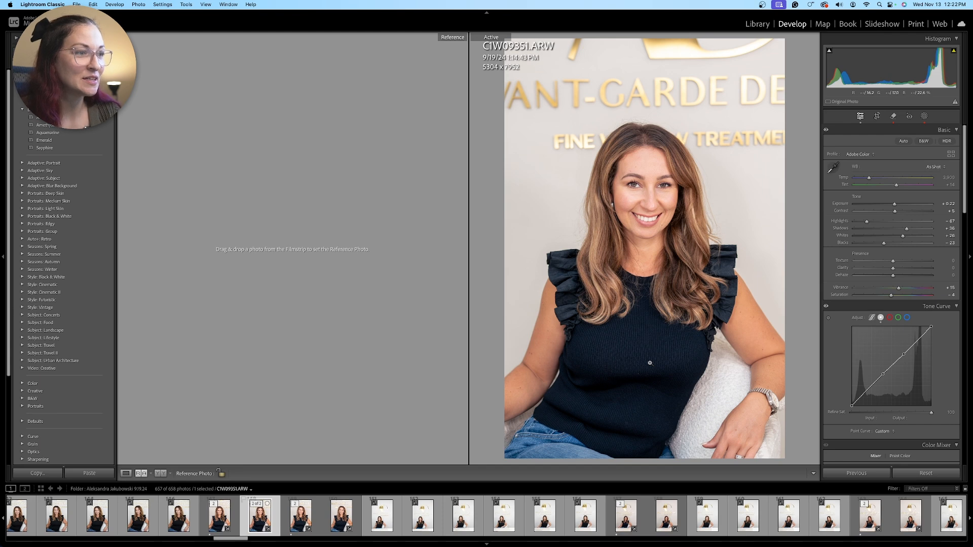
Send the CIW09351.ARW portrait from Lightroom Classic to Adobe Photoshop 2024 and apply the Portrait Volumes retouch
right_click(650, 363)
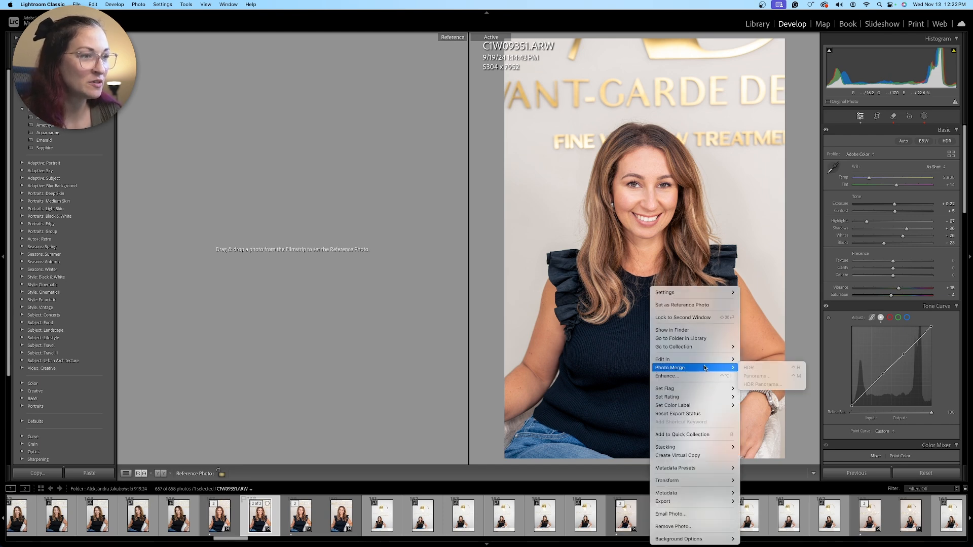
mouse_move(730, 359)
click(774, 359)
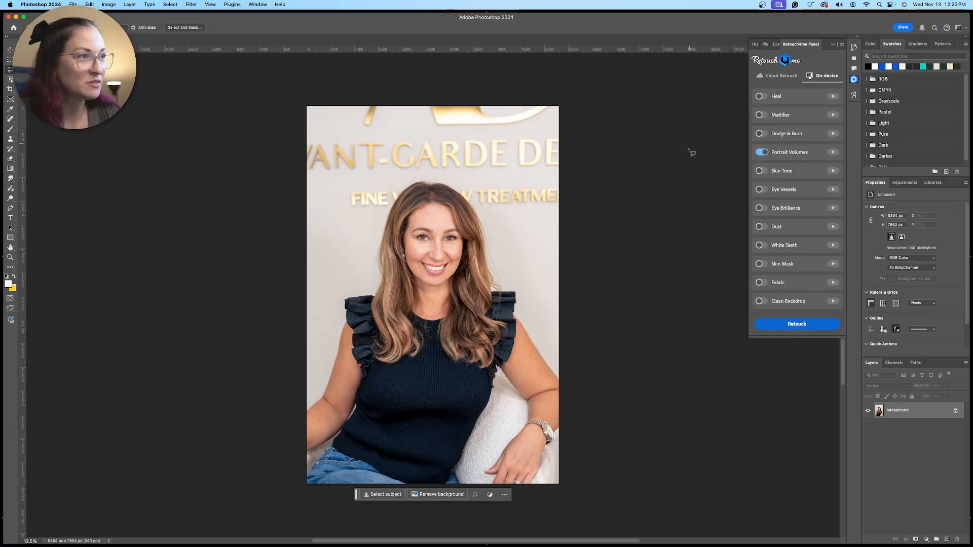
click(801, 327)
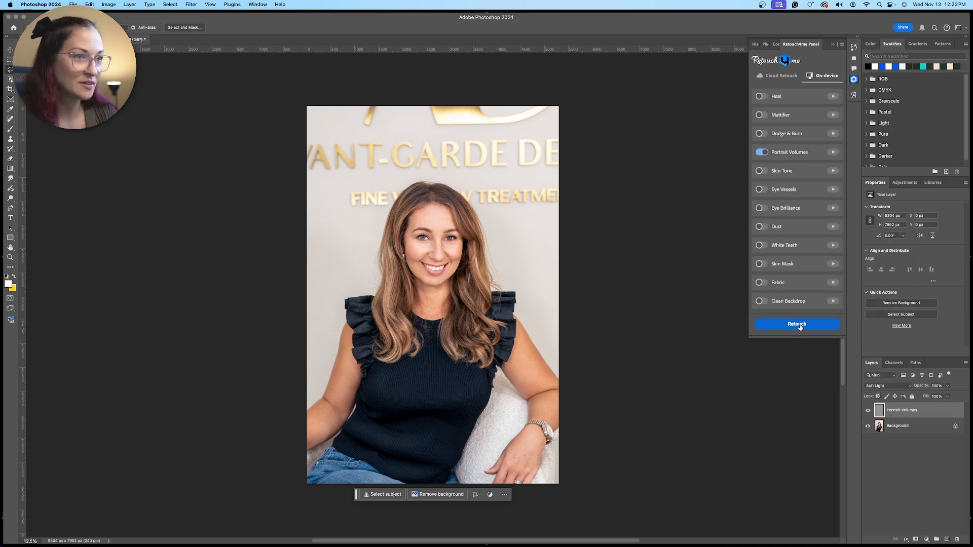
Compare the full seated portrait before and after the retouch by toggling the Portrait Volumes layer's visibility
click(869, 412)
click(870, 412)
click(869, 412)
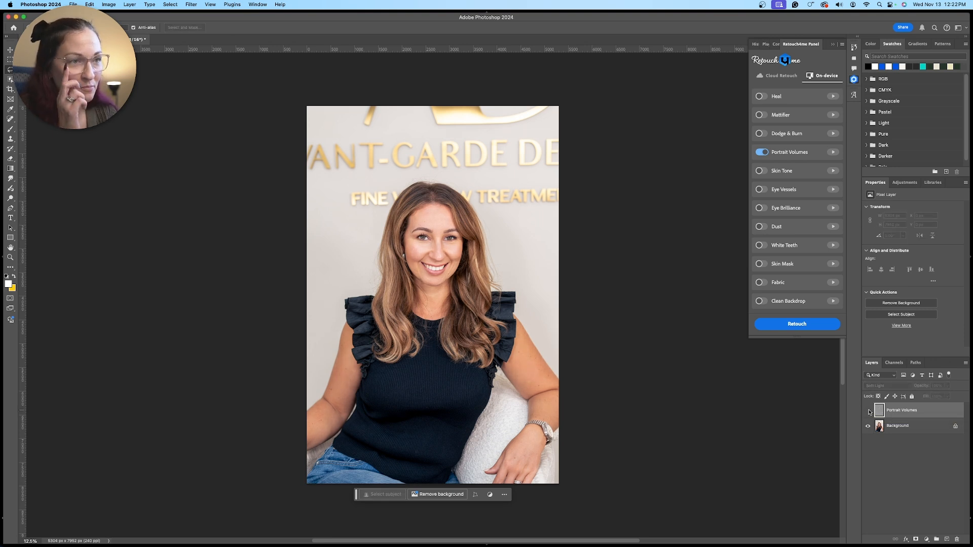
click(870, 412)
click(870, 412)
click(869, 412)
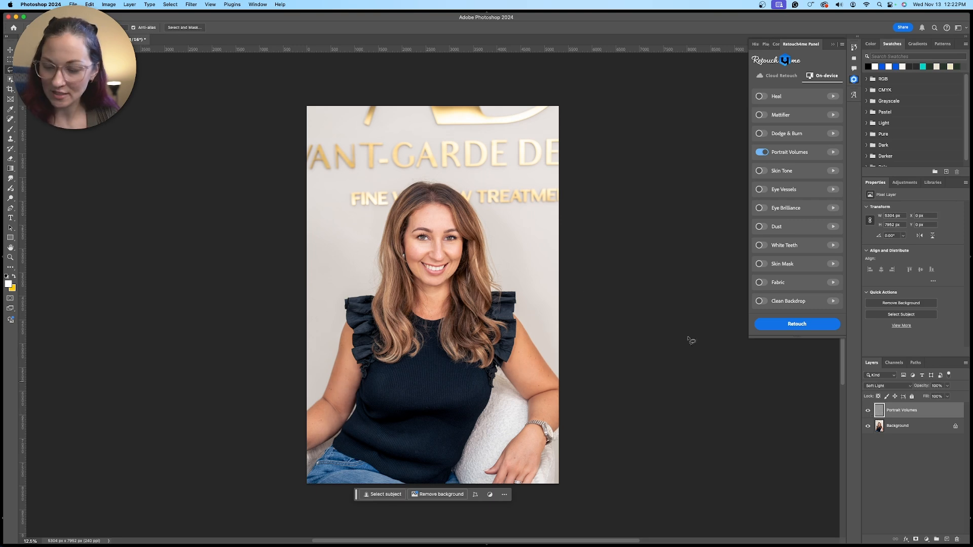
Examine the smiling woman's face and hair up close with the Portrait Volumes layer repeatedly hidden and shown
key(super+equal)
key(super+equal)
key(super+equal)
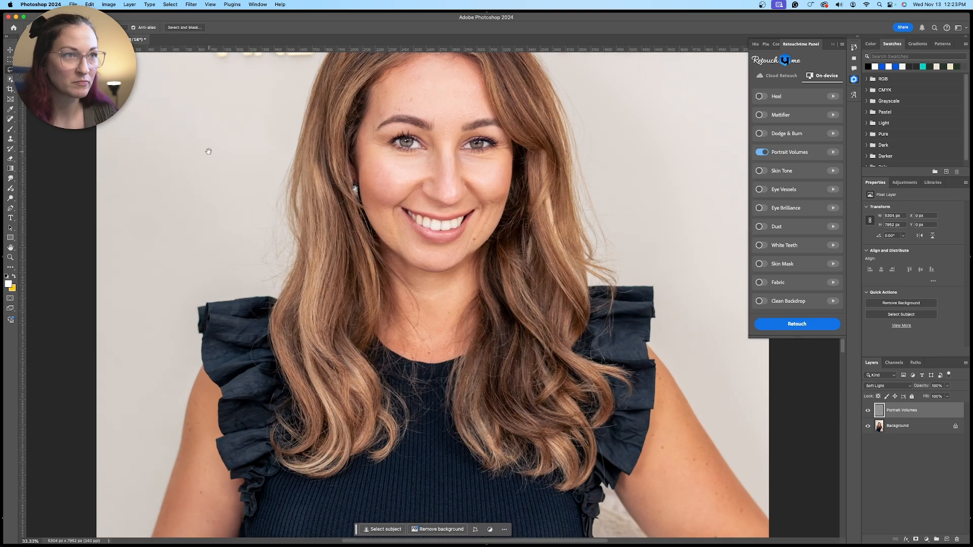
drag(398, 183, 405, 290)
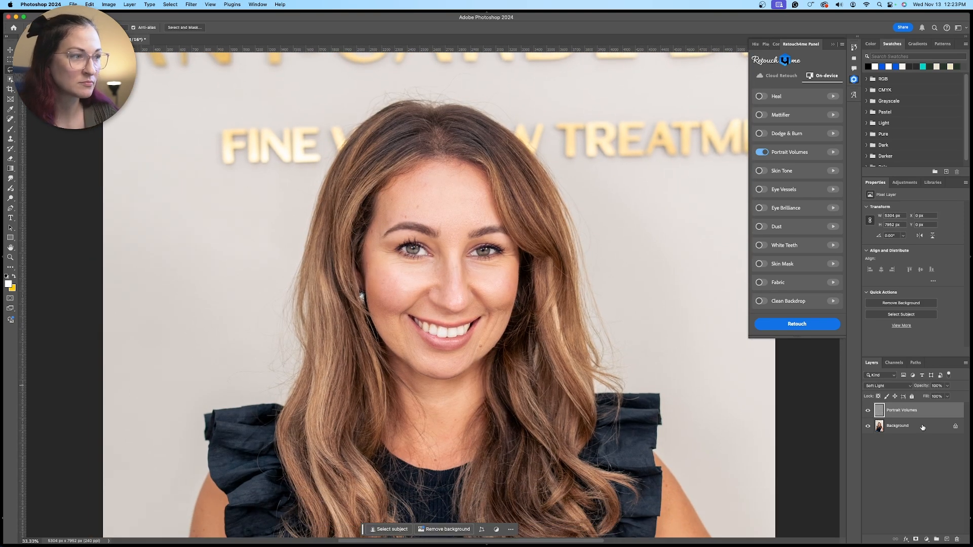
click(868, 412)
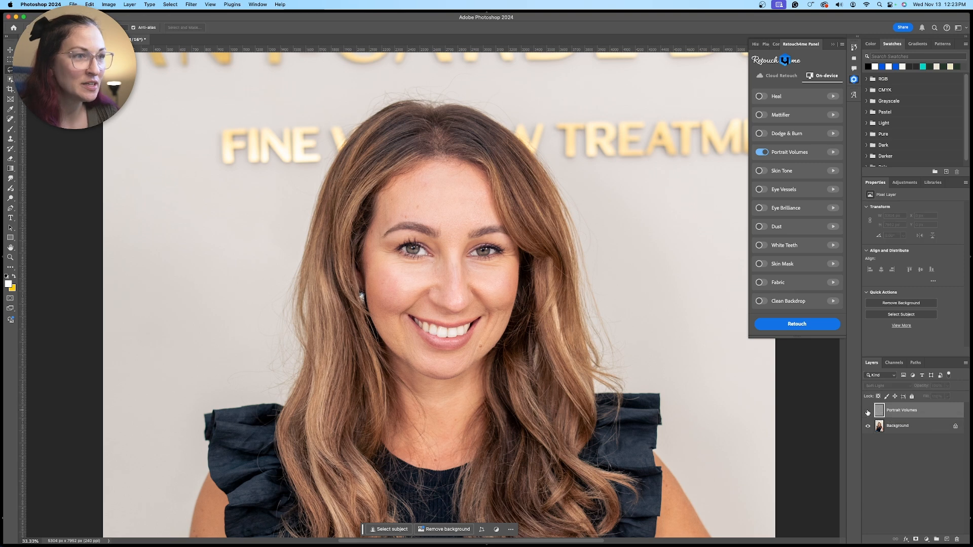
click(867, 412)
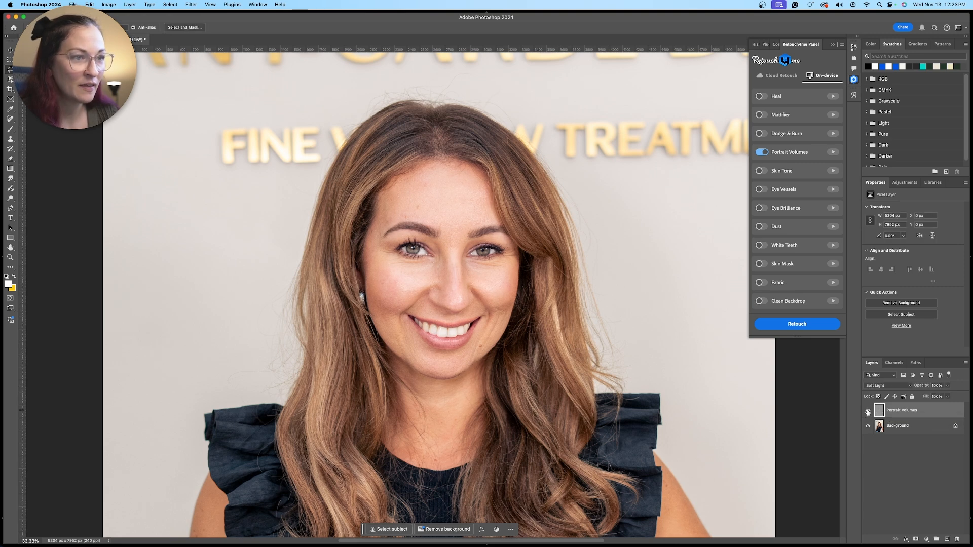
click(868, 412)
click(868, 412)
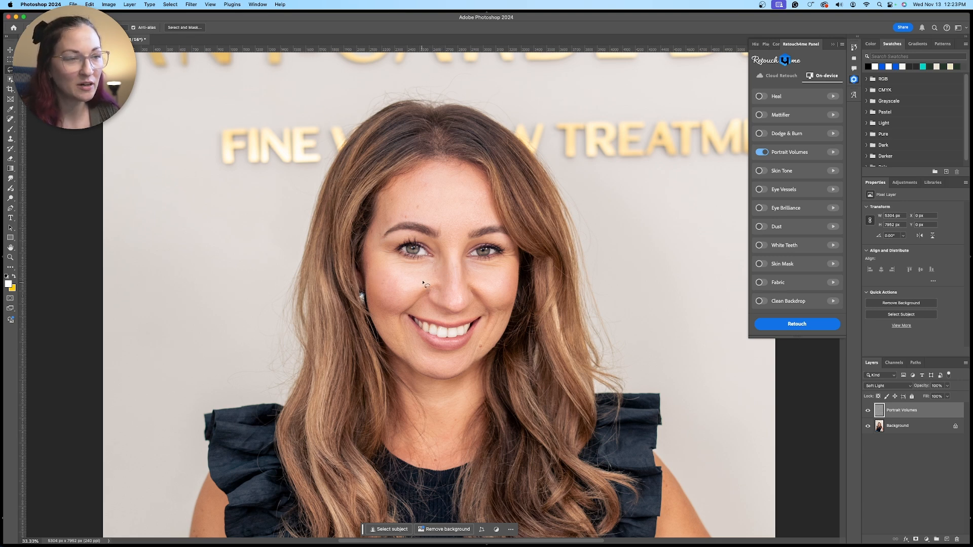
click(868, 410)
click(868, 411)
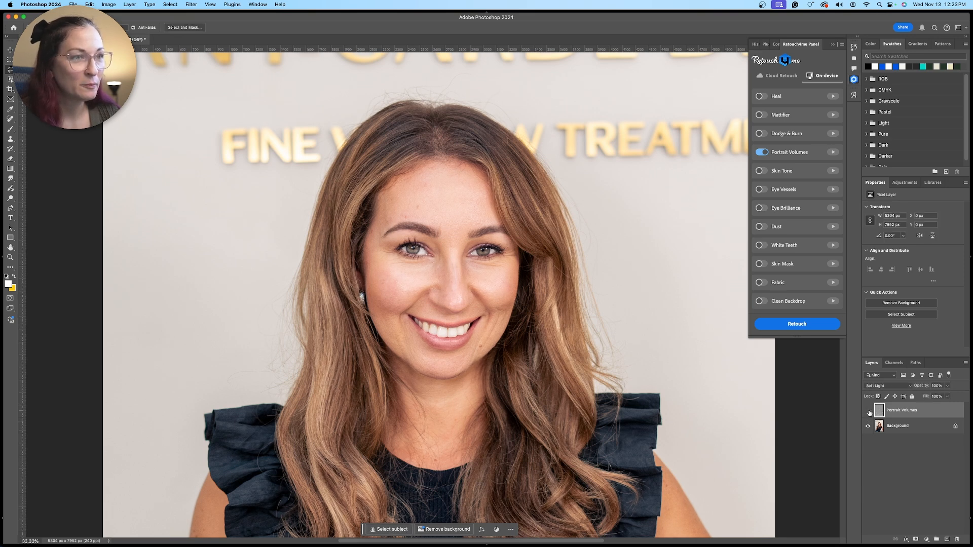
click(868, 411)
click(869, 411)
click(868, 411)
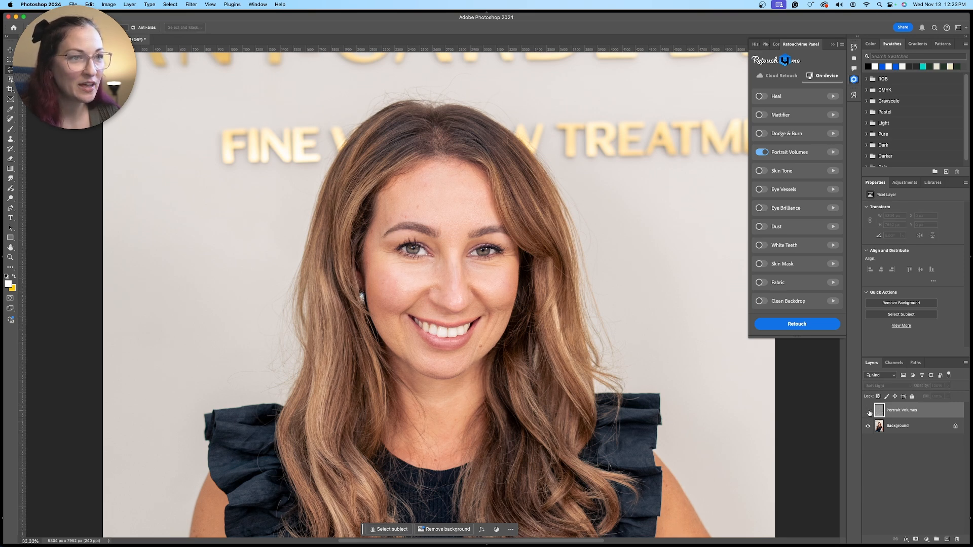
click(868, 411)
click(869, 411)
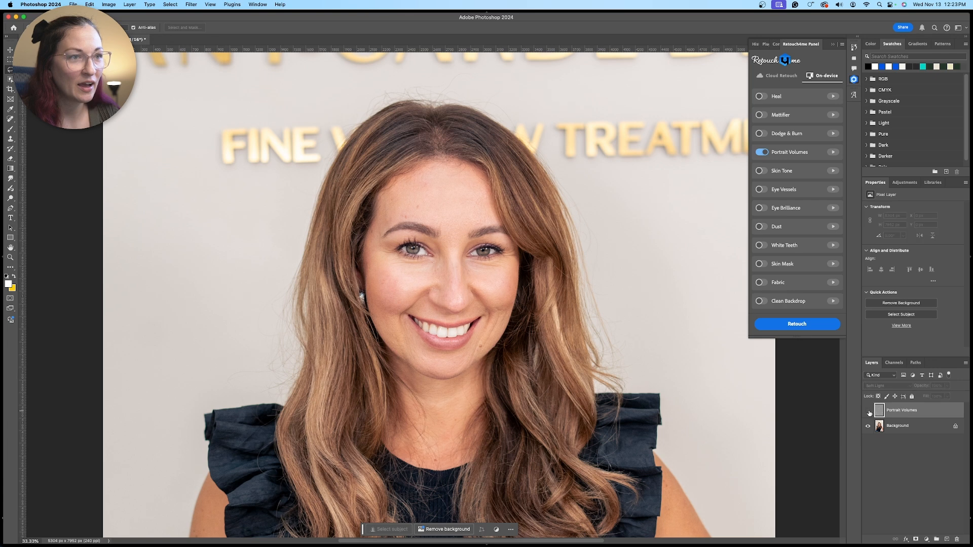
click(869, 411)
click(868, 411)
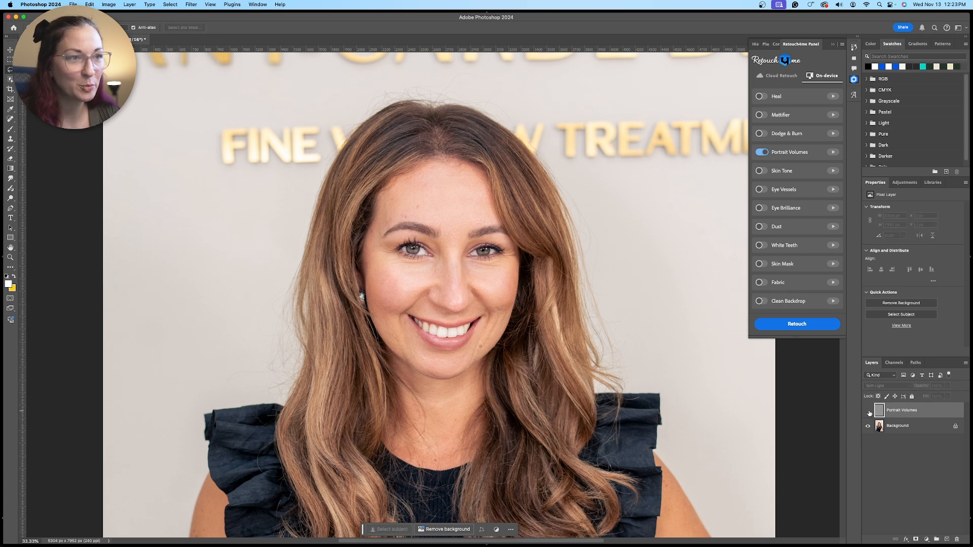
click(868, 411)
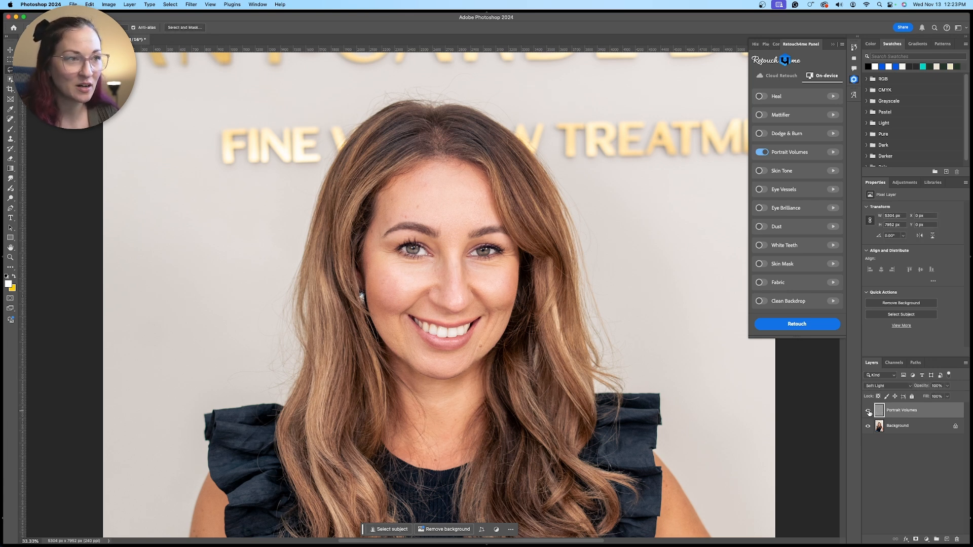
click(869, 411)
click(868, 411)
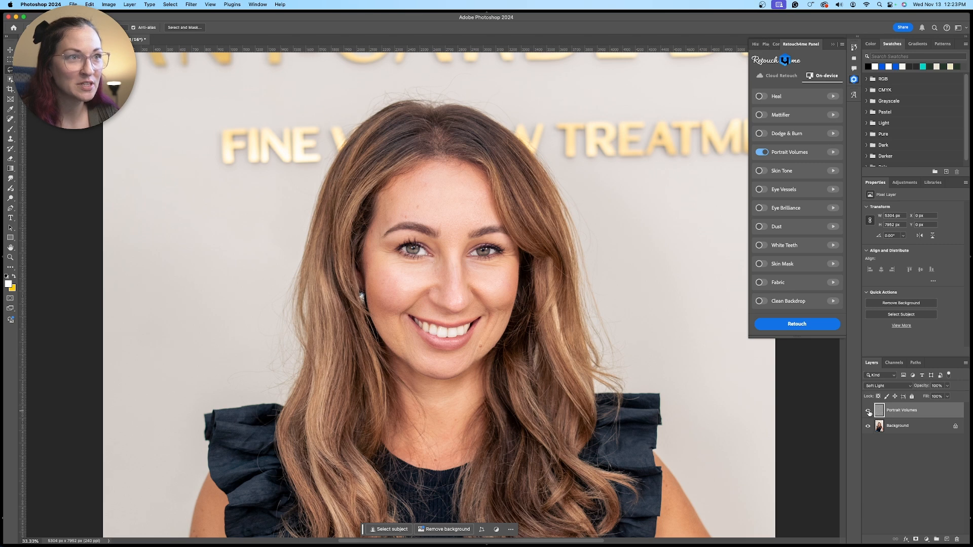
click(869, 411)
click(868, 411)
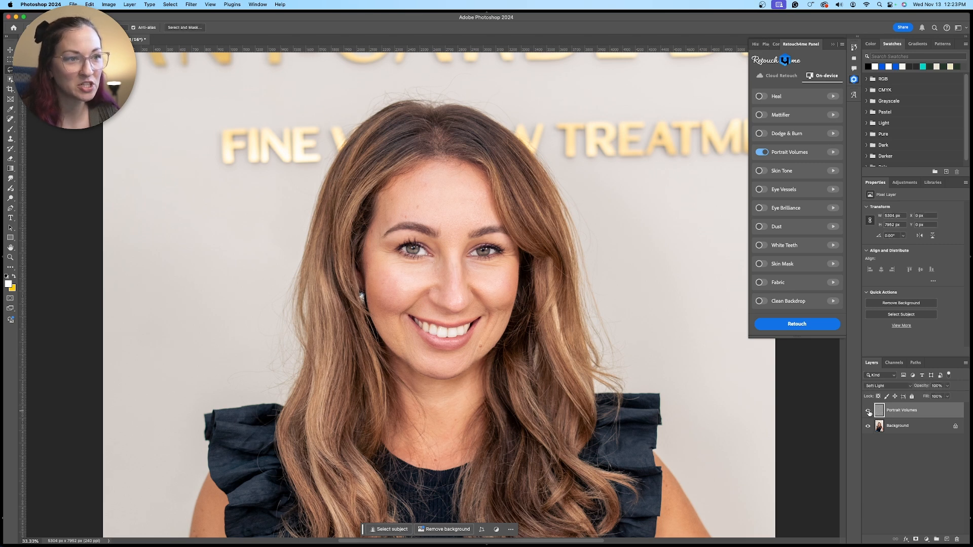
click(868, 411)
click(869, 411)
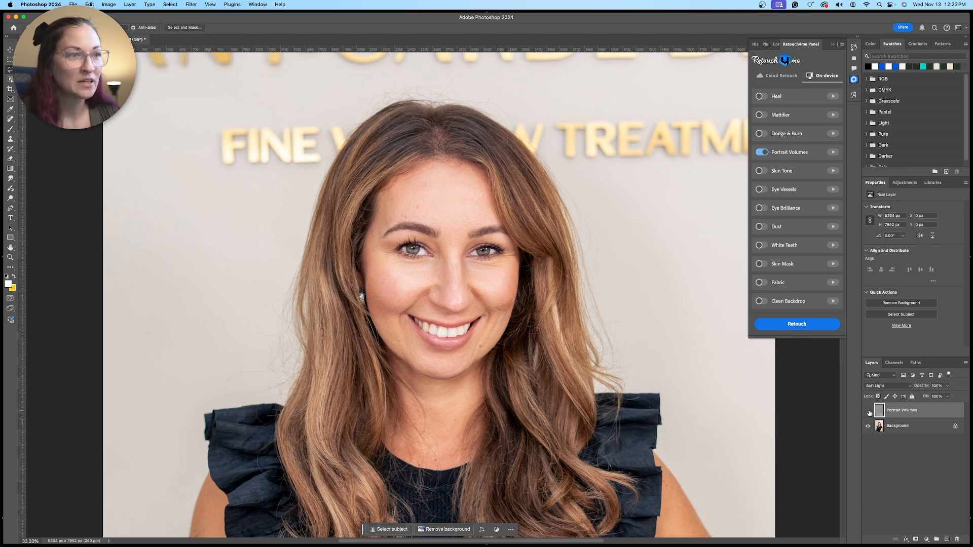
click(868, 411)
click(869, 411)
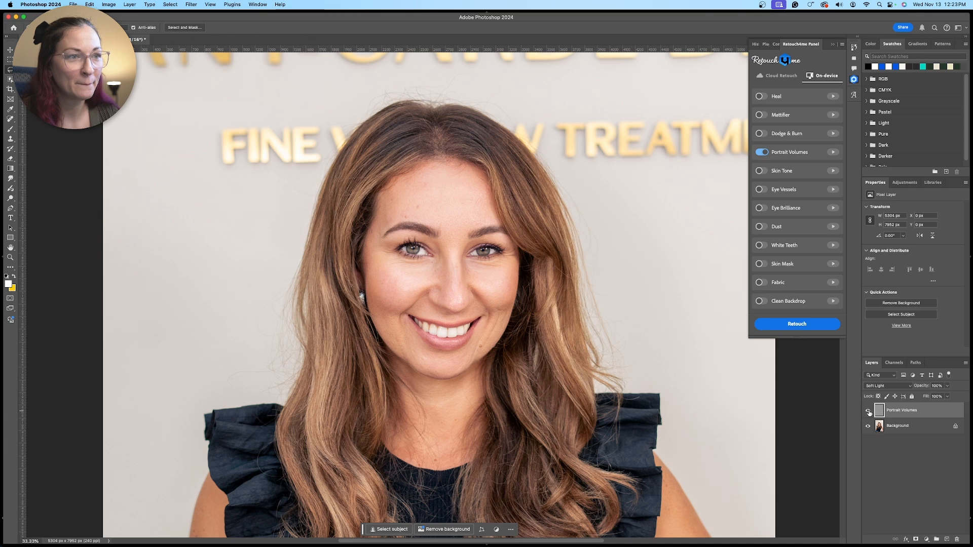
click(869, 411)
click(868, 411)
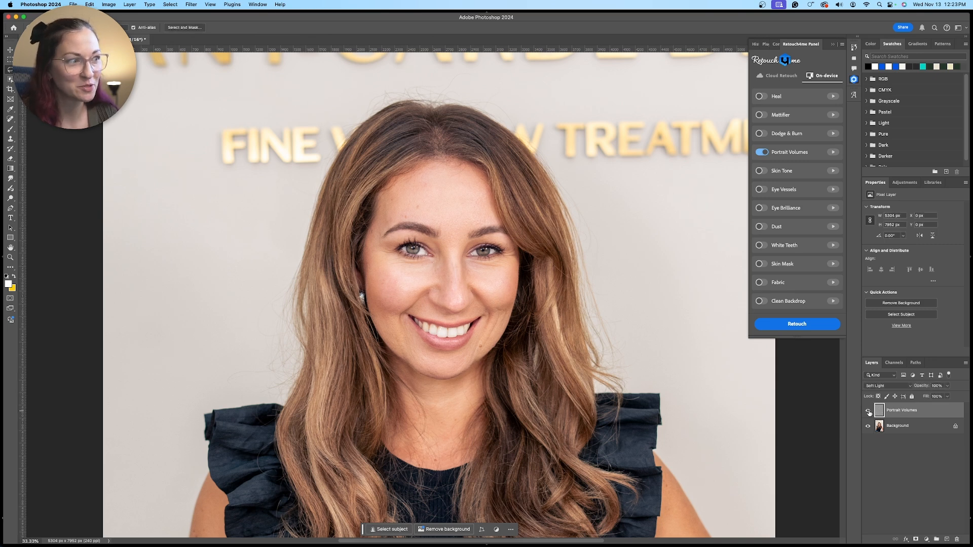
click(868, 412)
click(869, 411)
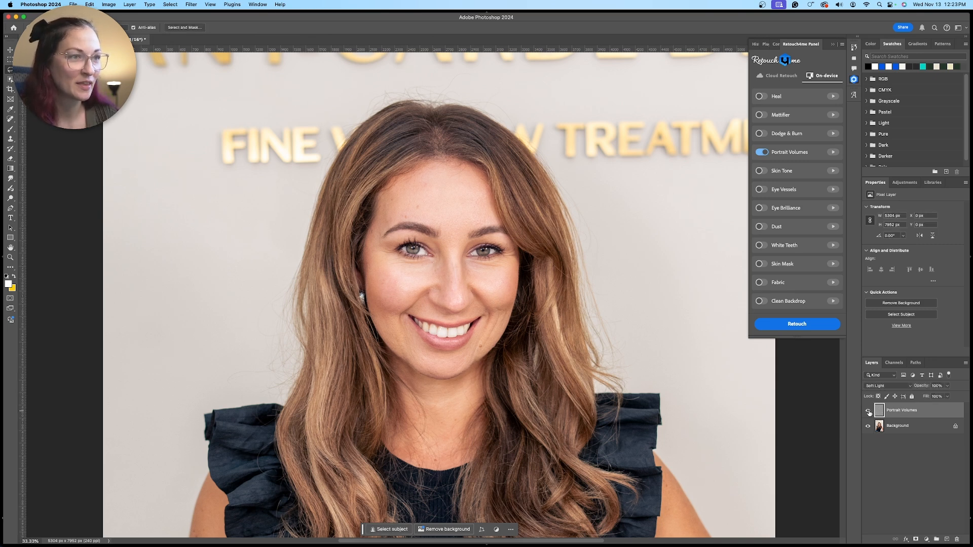
Close the retouched portrait of the smiling woman and save its changes
click(73, 4)
click(91, 53)
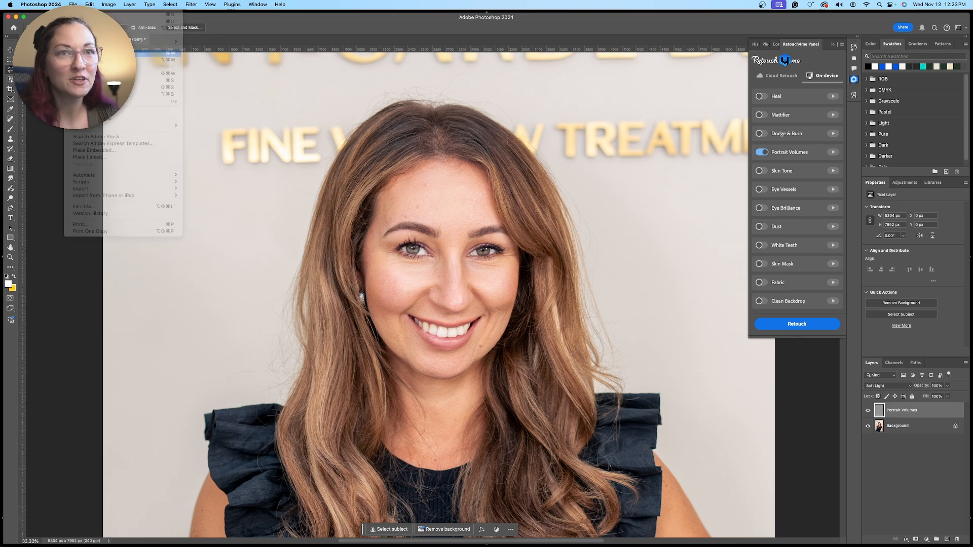
key(Return)
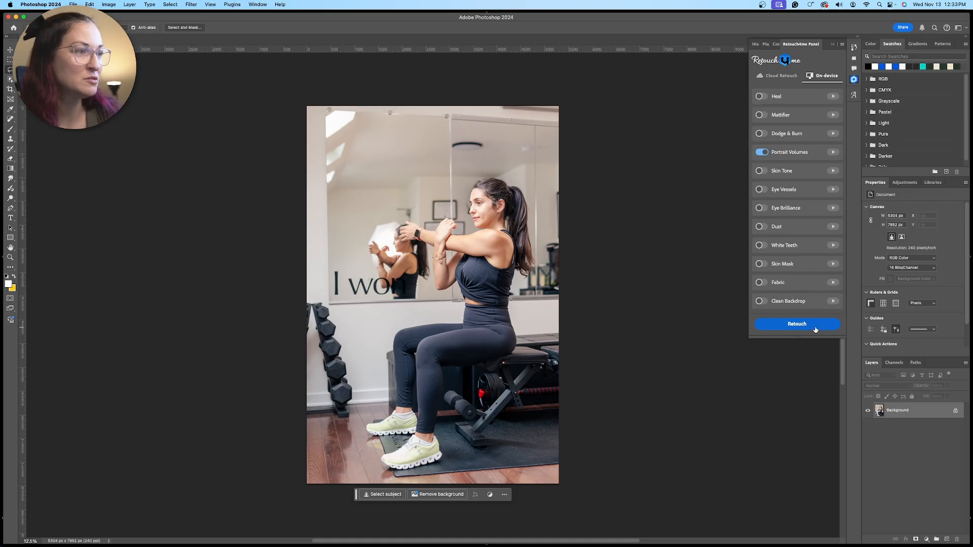
Run the Portrait Volumes retouch on the photo of the woman stretching in the gym
click(815, 329)
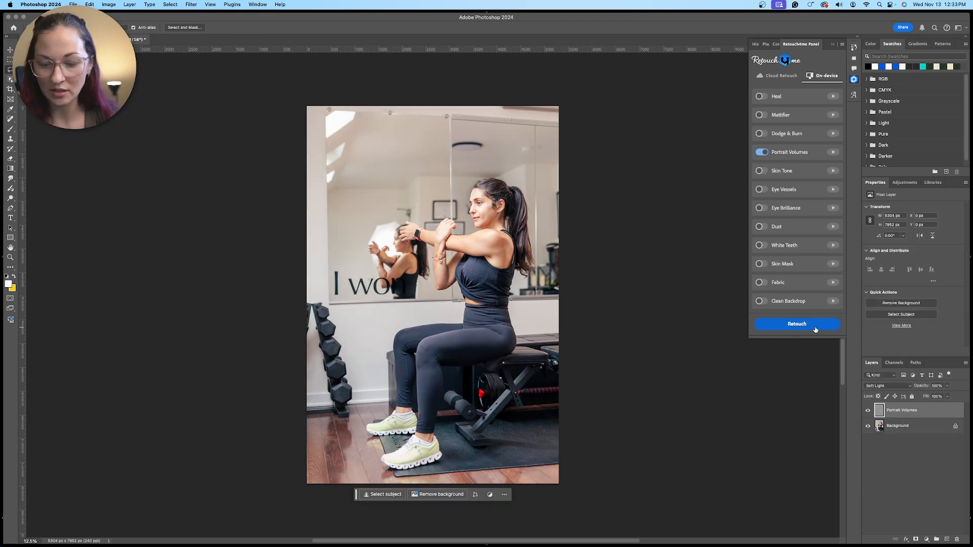
Compare the gym woman's face, arm and ponytail up close before and after by toggling the Portrait Volumes layer's visibility
key(super+equal)
key(super+equal)
key(super+equal)
key(super+equal)
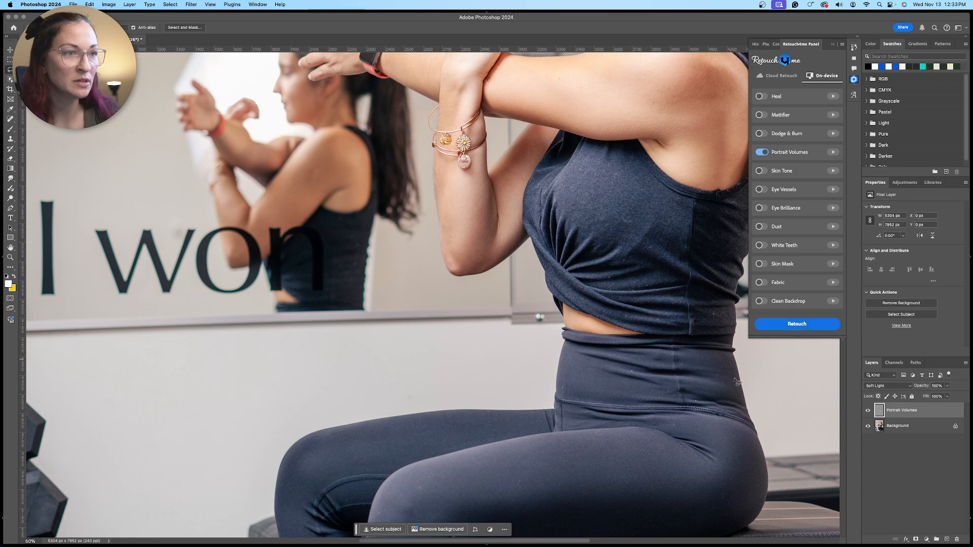
drag(585, 263, 507, 492)
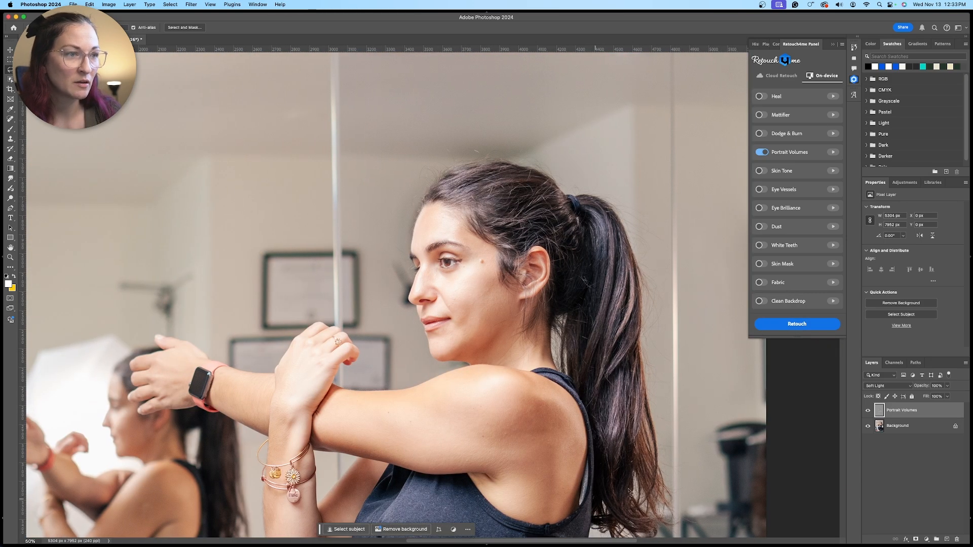
click(868, 411)
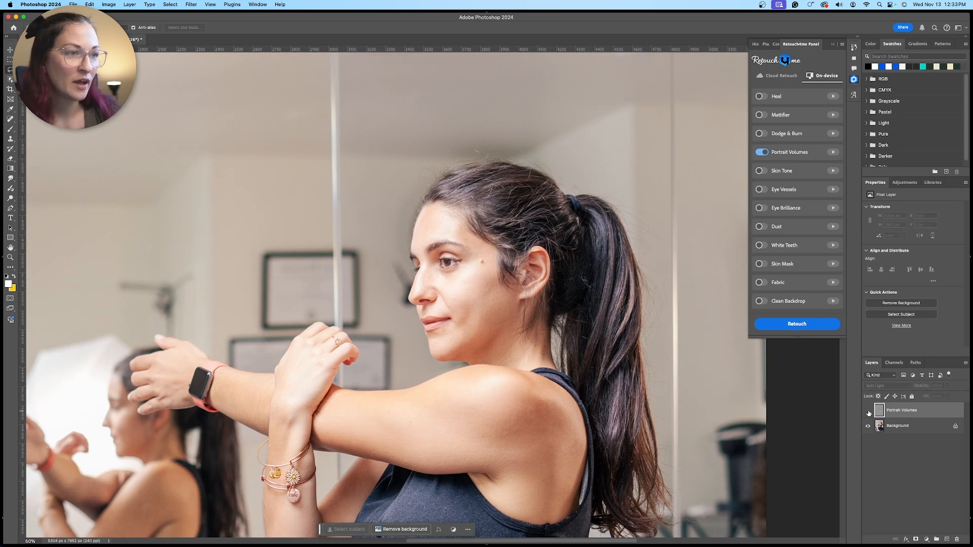
click(869, 412)
click(868, 411)
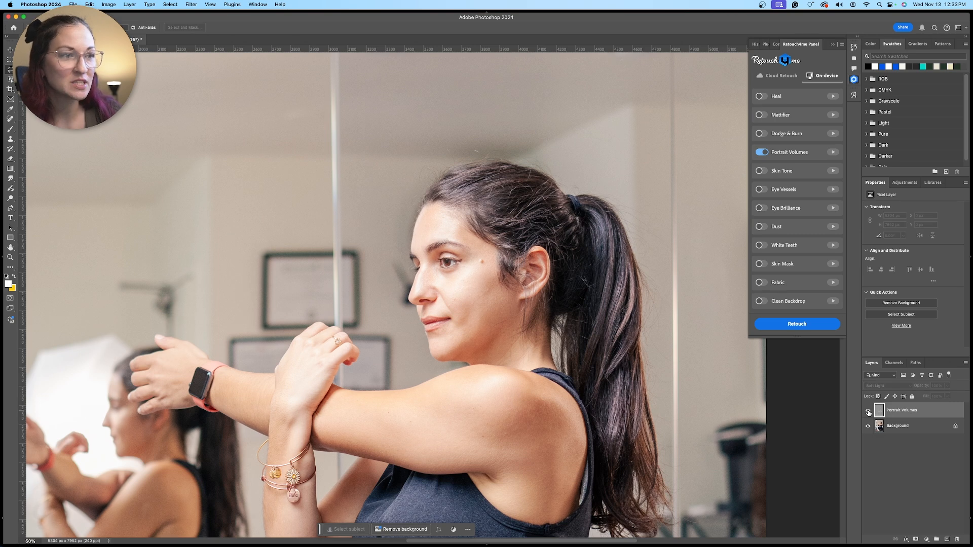
click(869, 411)
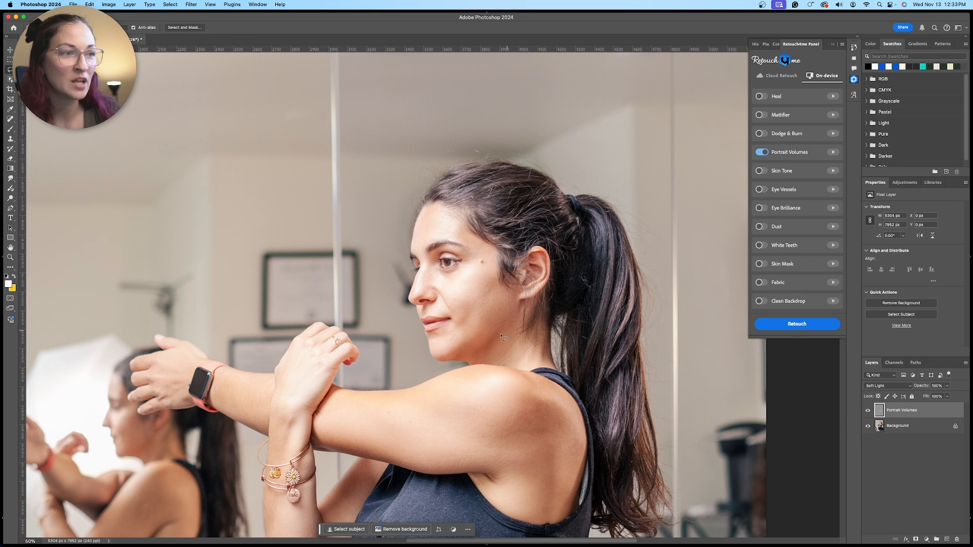
click(869, 411)
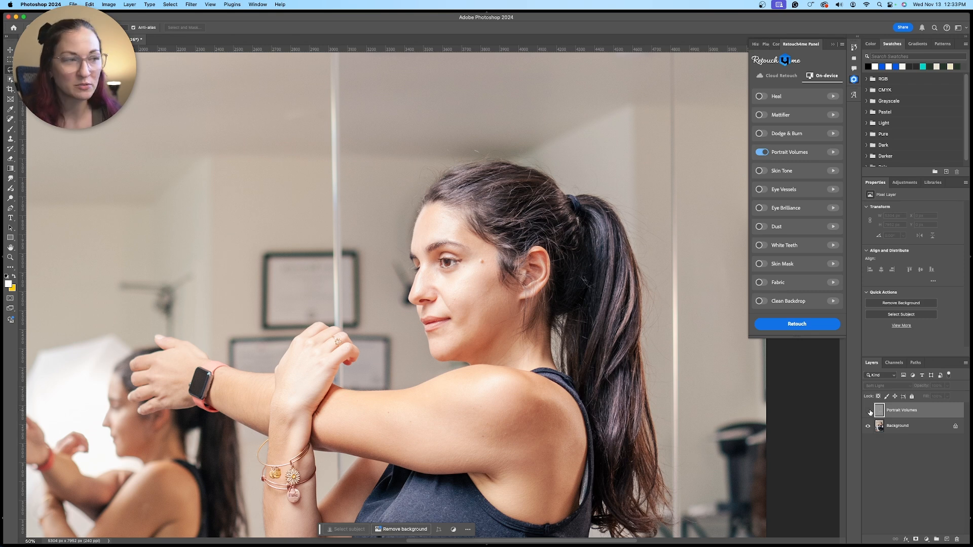
click(869, 411)
click(869, 411)
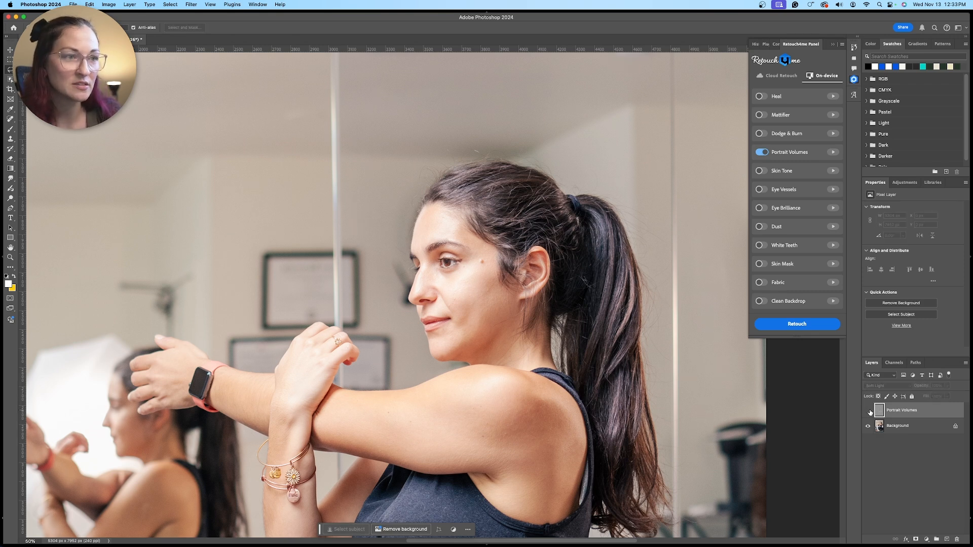
click(869, 411)
click(869, 411)
click(869, 411)
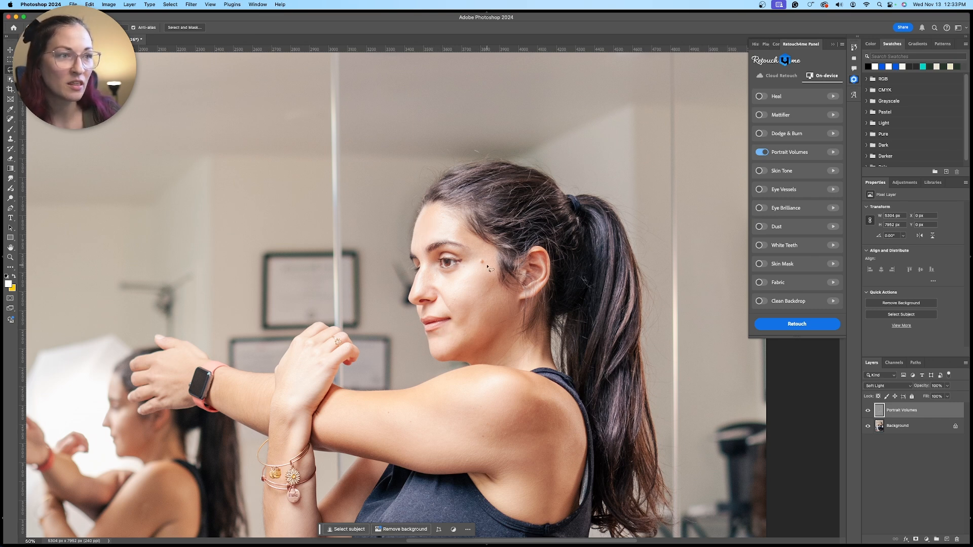
click(870, 412)
click(870, 412)
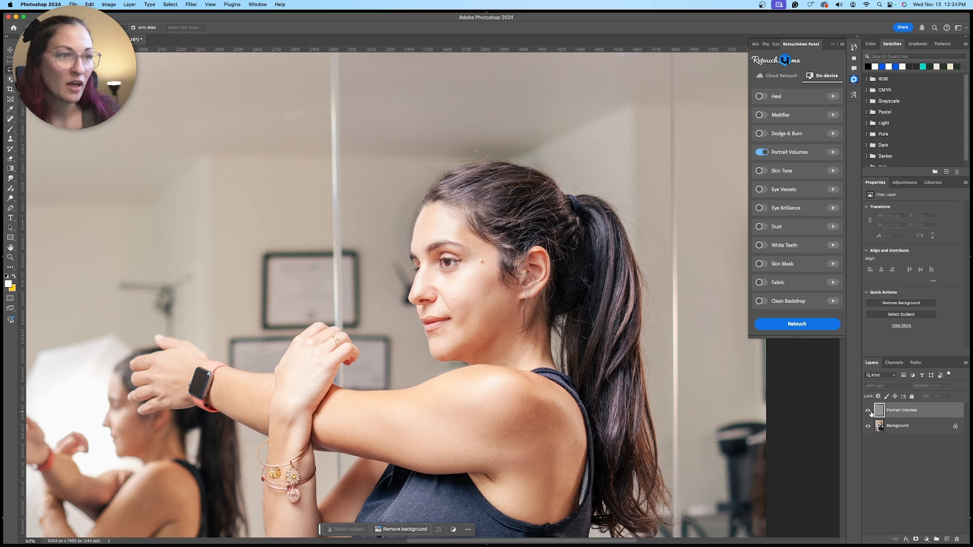
click(870, 412)
click(870, 411)
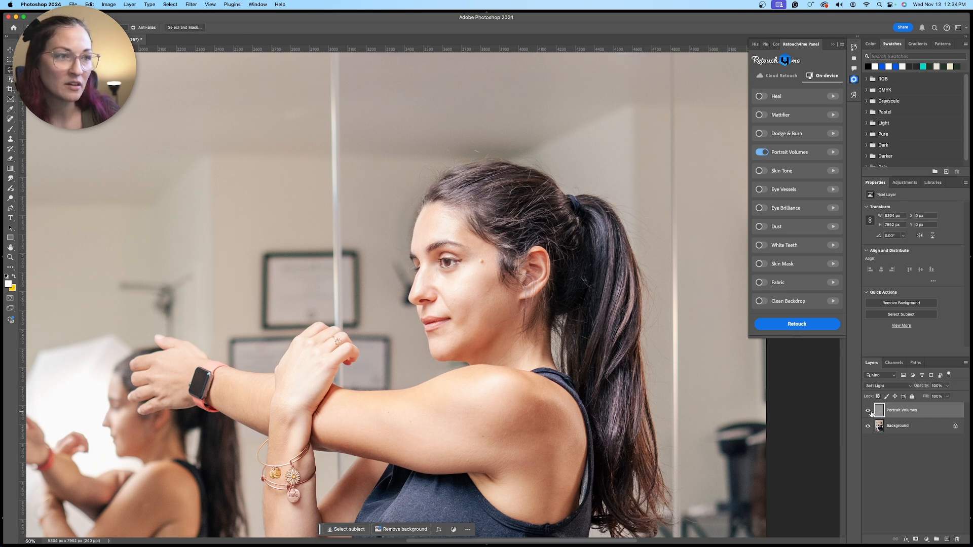
click(870, 412)
click(869, 412)
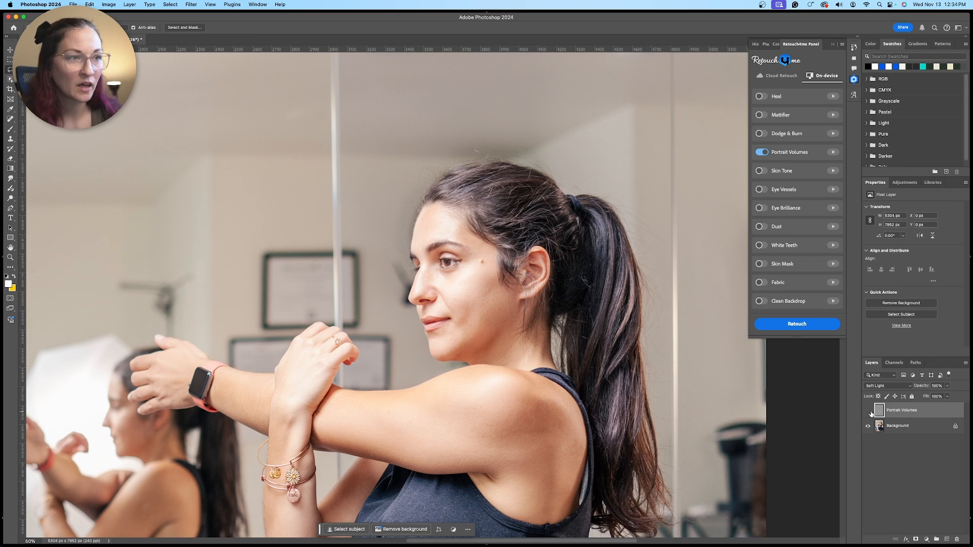
click(870, 411)
click(870, 411)
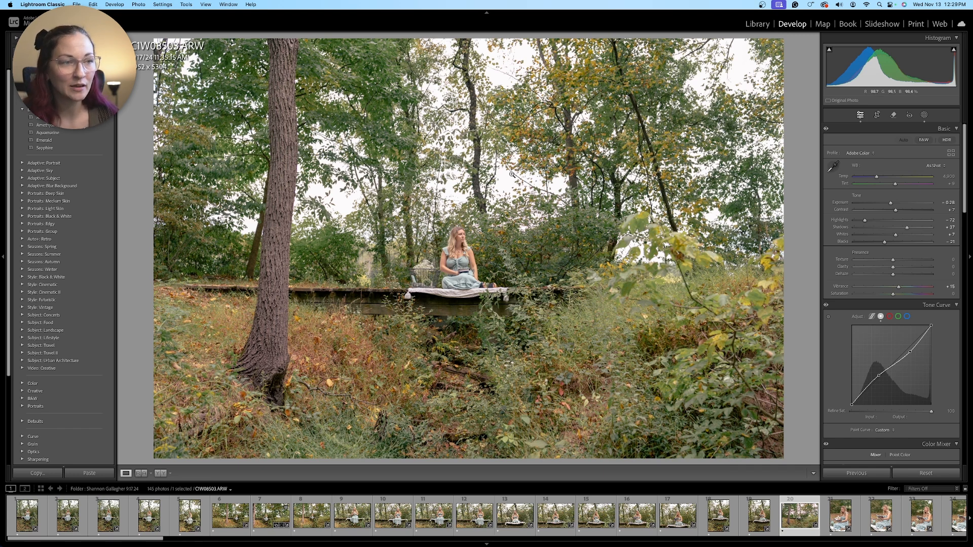
Examine the woman seated among the trees up close in the CIW08503.ARW photo in Lightroom Classic
click(458, 230)
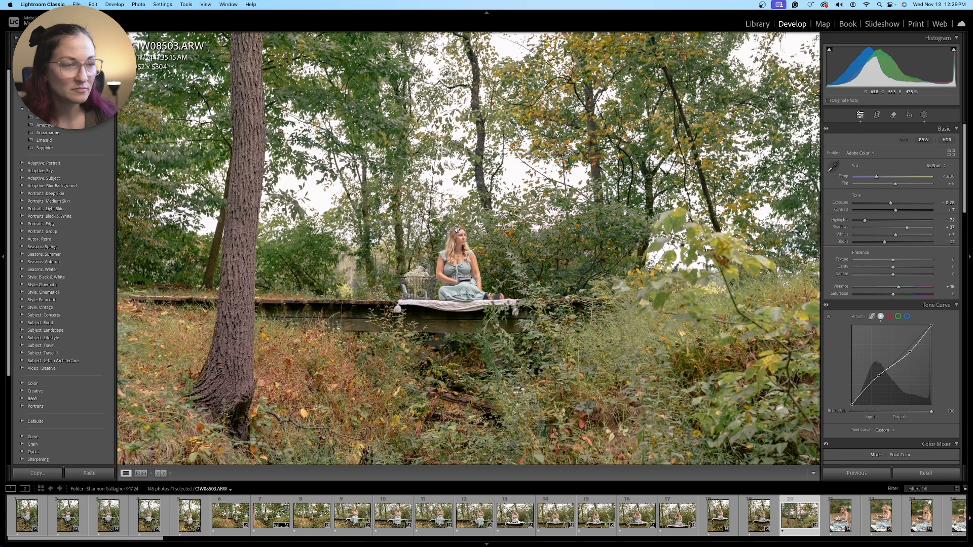
click(457, 230)
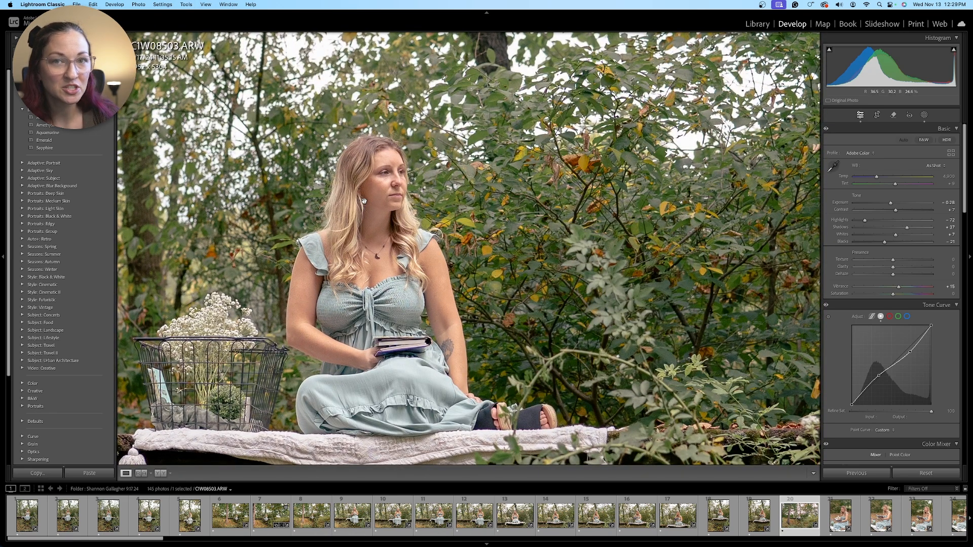
Open the CIW08503.ARW photo of the woman seated among the trees in Adobe Photoshop 2024
right_click(646, 256)
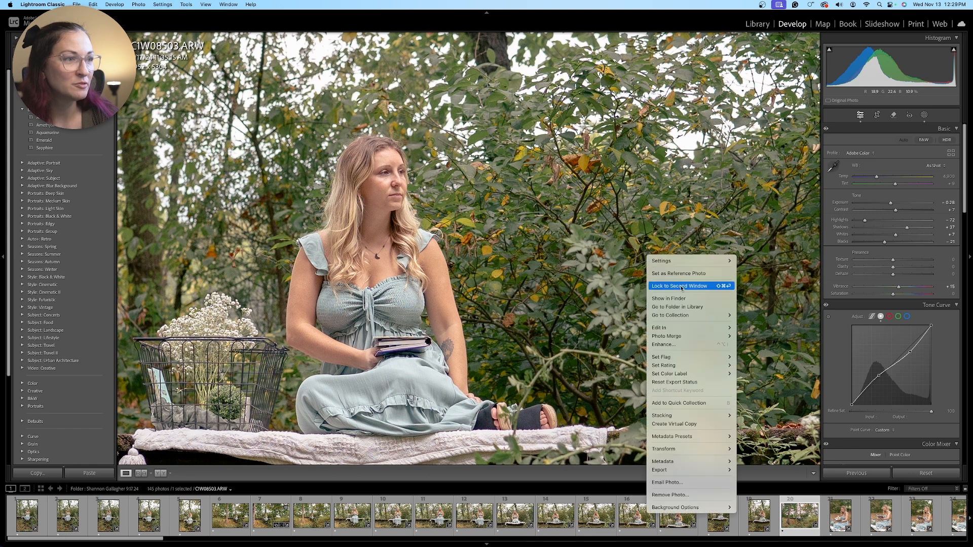
mouse_move(704, 328)
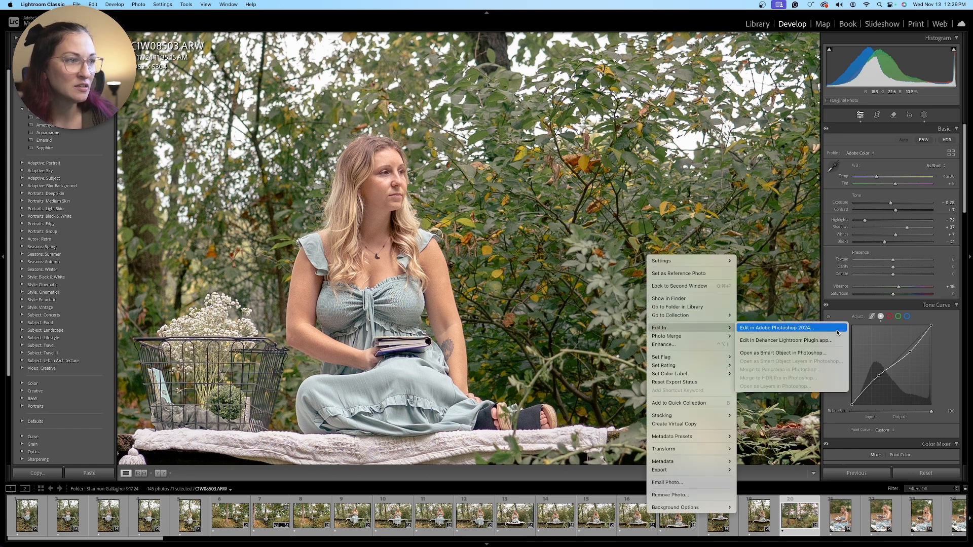
click(836, 332)
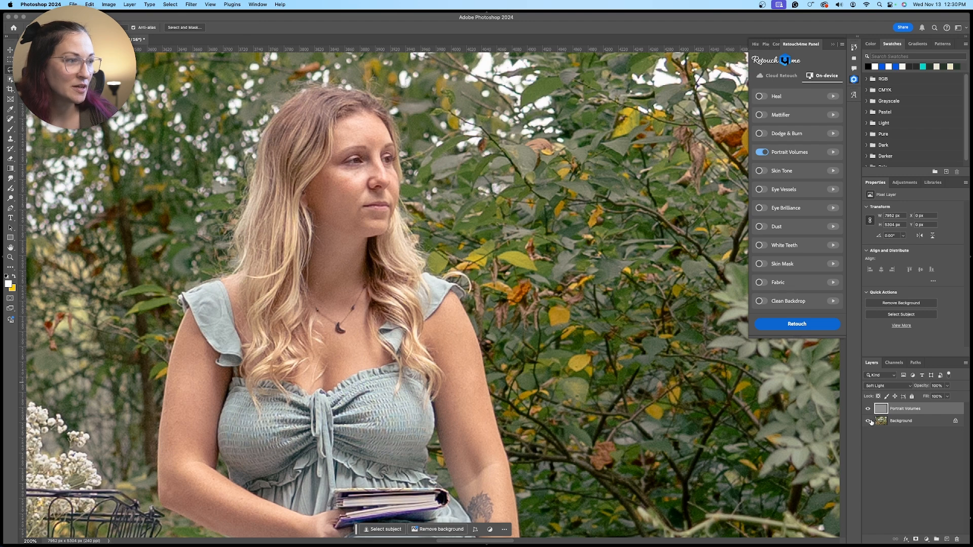
Compare the seated woman's face, chest and arms up close before and after by toggling the Portrait Volumes layer's visibility
click(868, 408)
click(868, 409)
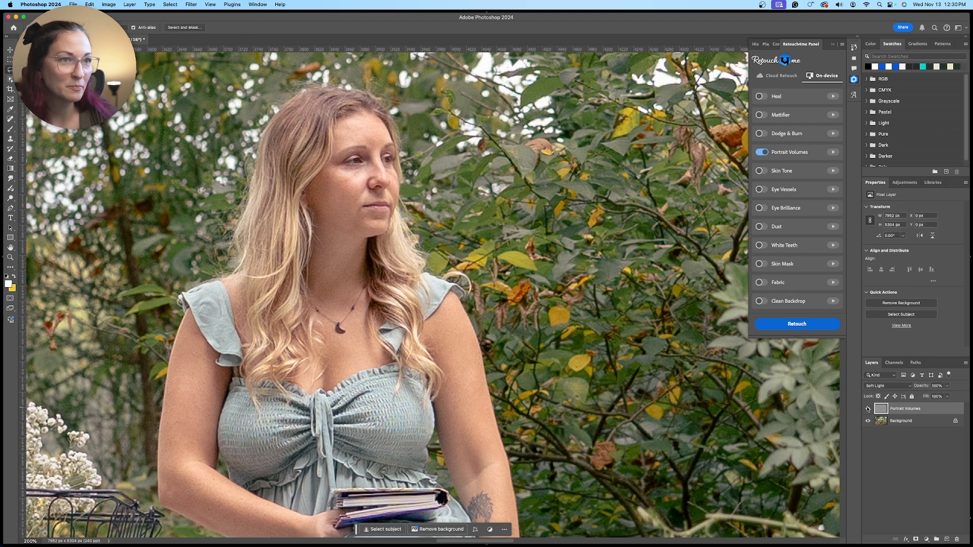
click(868, 408)
click(868, 409)
click(867, 408)
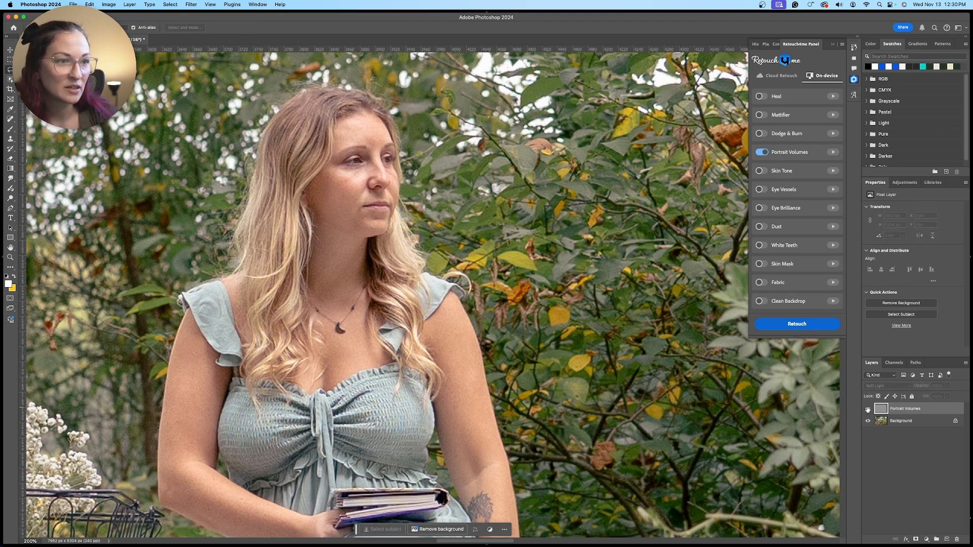
click(868, 408)
click(867, 408)
click(868, 409)
click(867, 408)
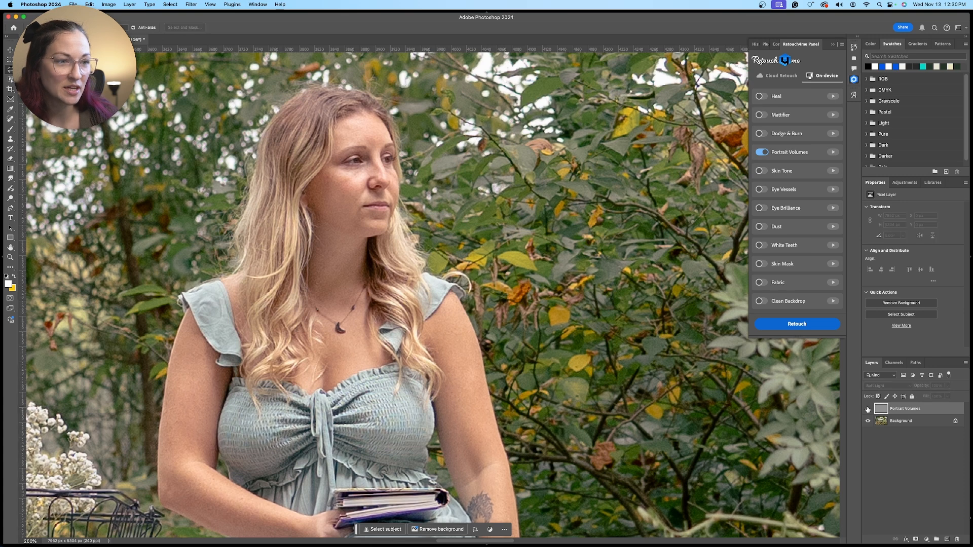
click(867, 408)
click(868, 408)
click(868, 409)
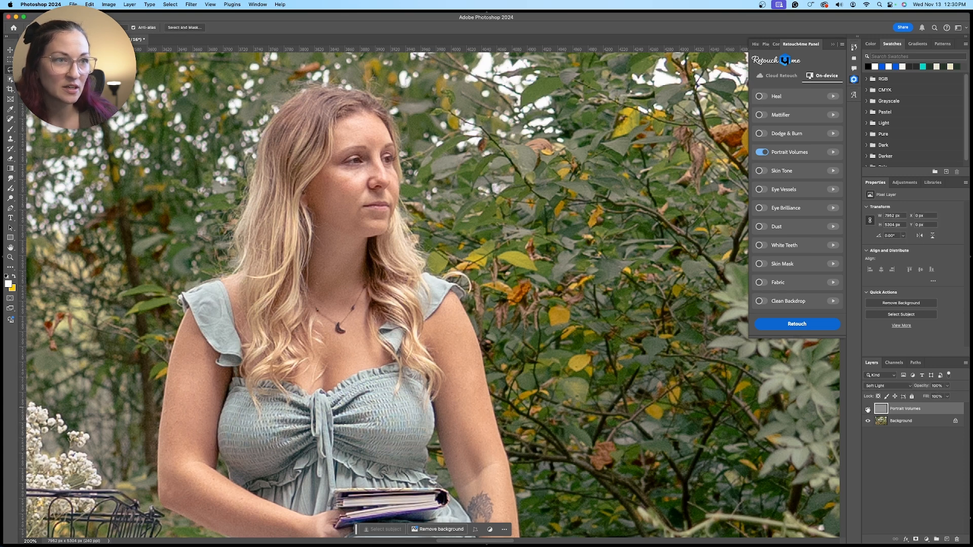
click(868, 409)
click(868, 408)
click(868, 409)
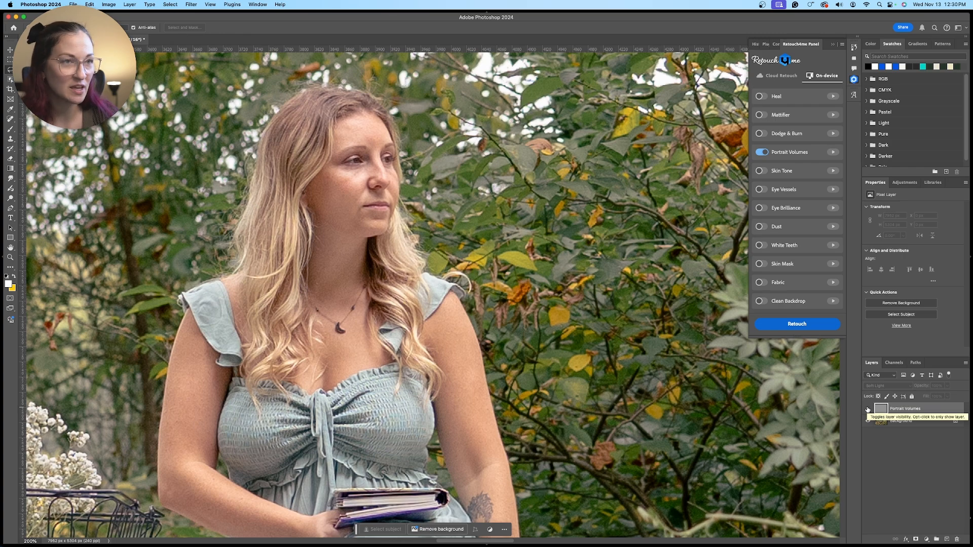
click(868, 410)
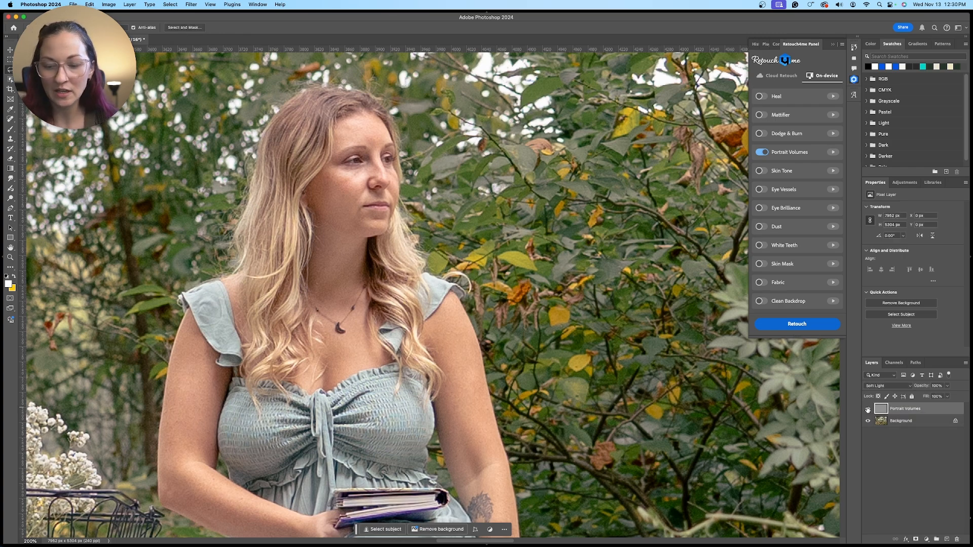
Examine the retouched woman at a distance within the wider woodland scene
key(super+1)
key(super+minus)
key(super+minus)
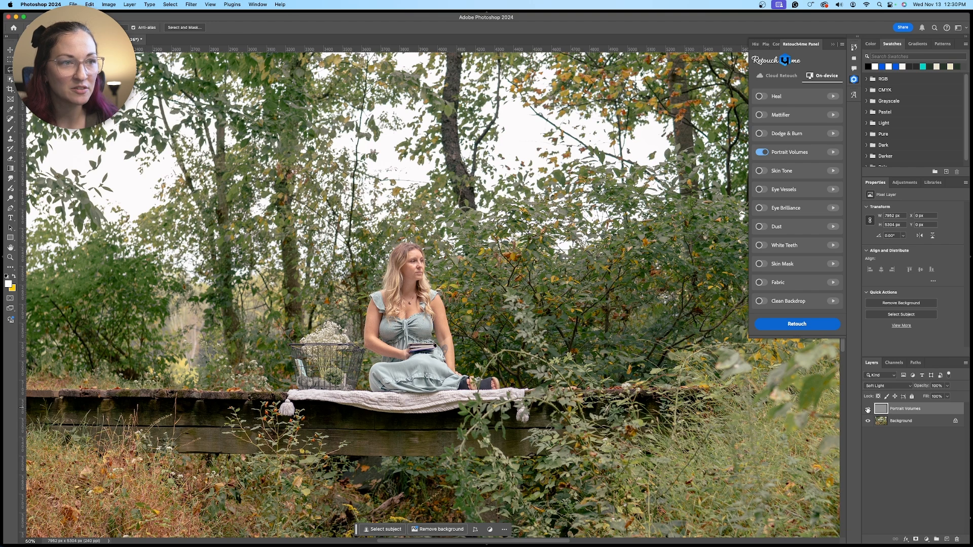
key(super+minus)
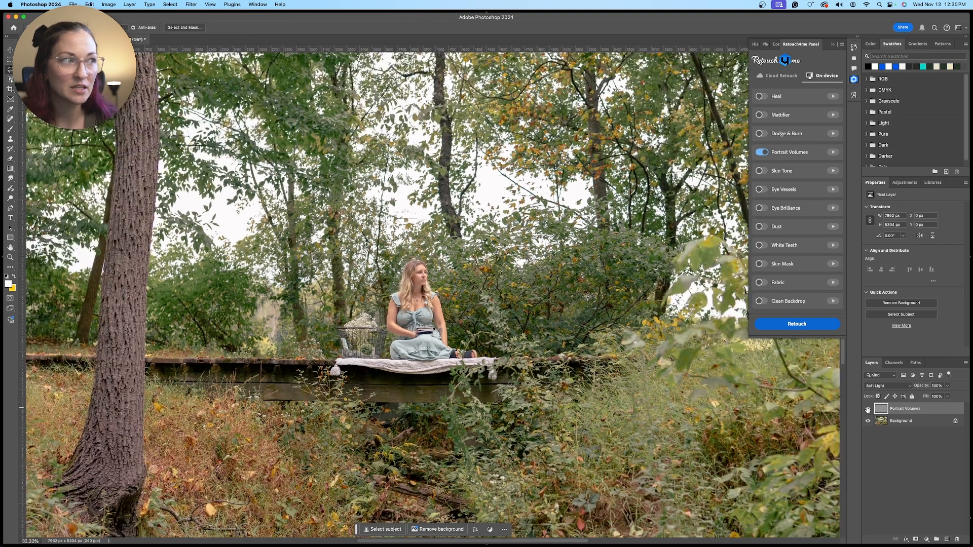
key(super+minus)
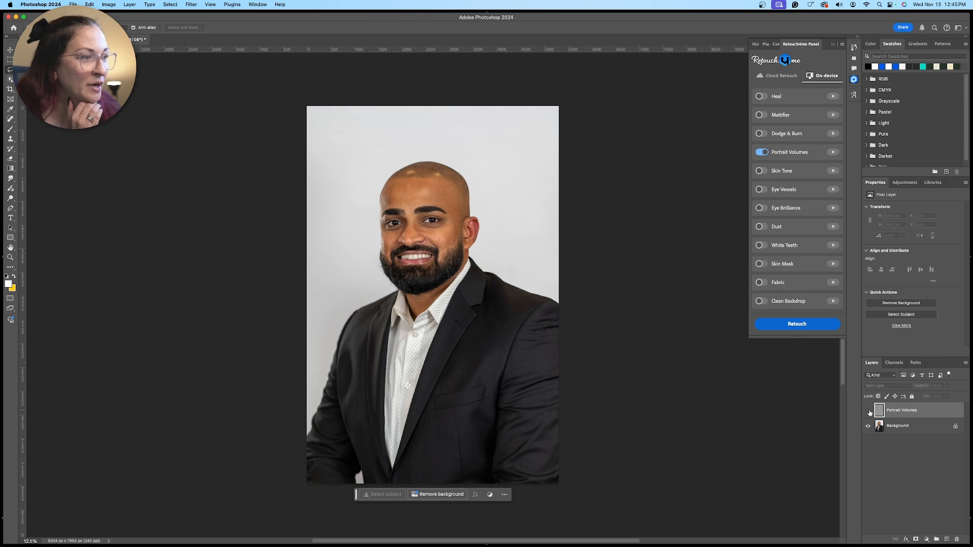
Compare the bearded man's whole headshot before and after by toggling the Portrait Volumes layer's visibility
click(867, 411)
click(868, 412)
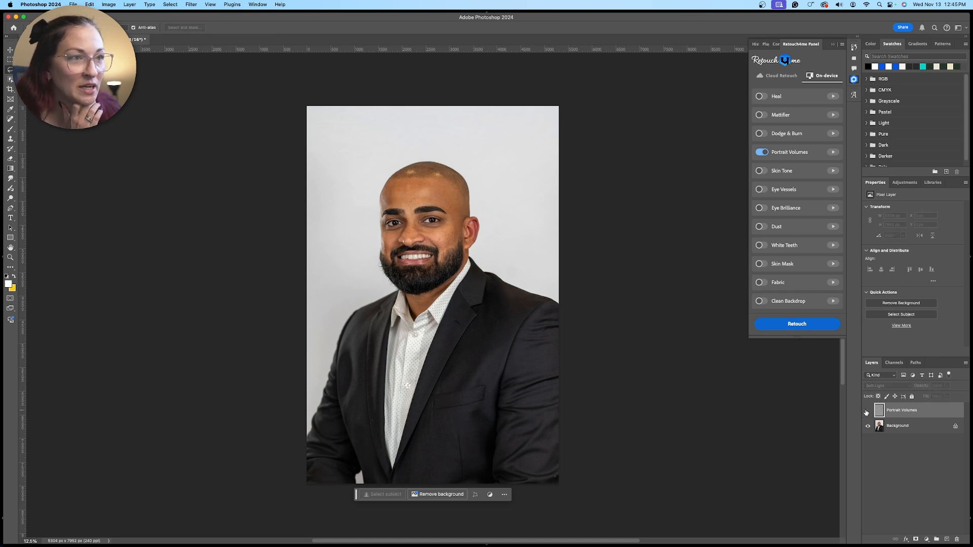
click(868, 411)
click(868, 412)
click(868, 411)
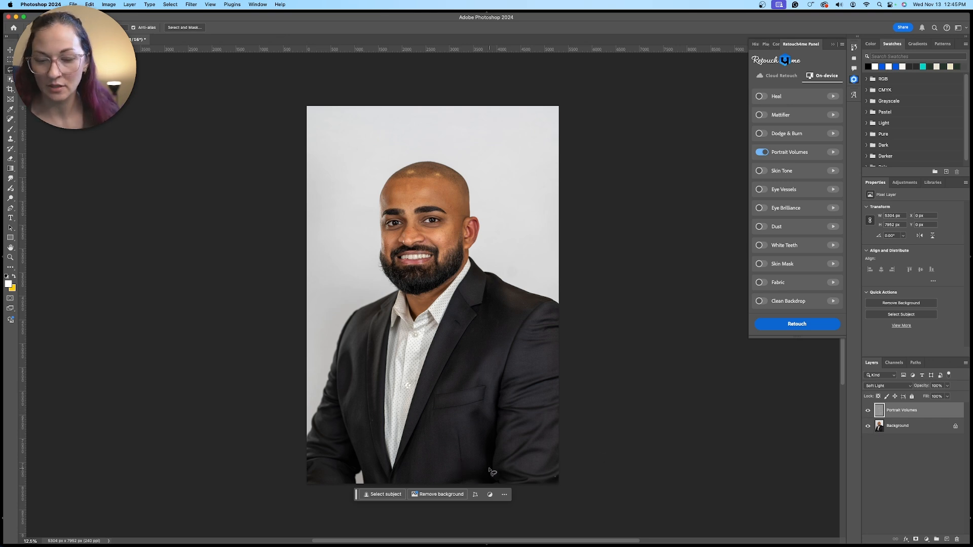
Compare the man's face and suit jacket at 25% zoom before and after by toggling the Portrait Volumes layer
key(super+equal)
key(super+equal)
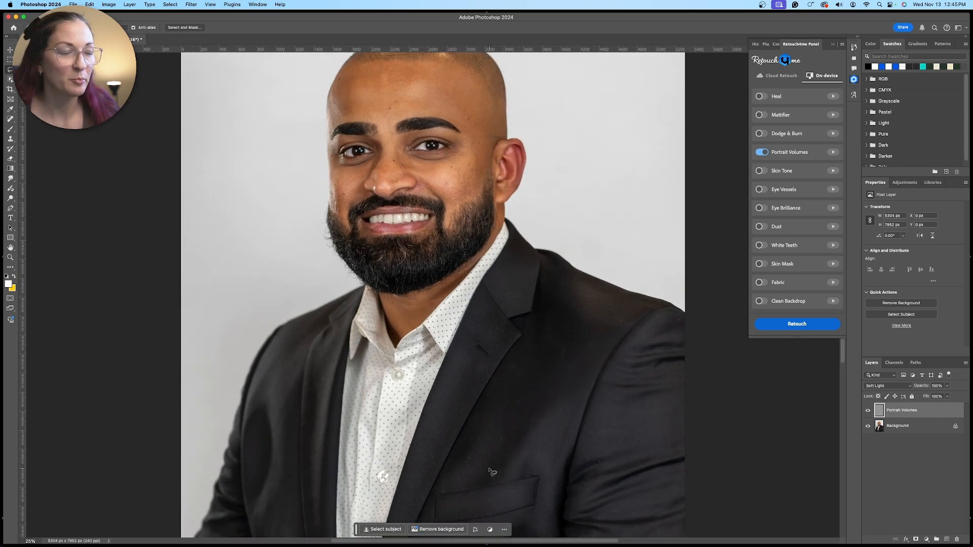
click(868, 412)
click(868, 411)
click(869, 412)
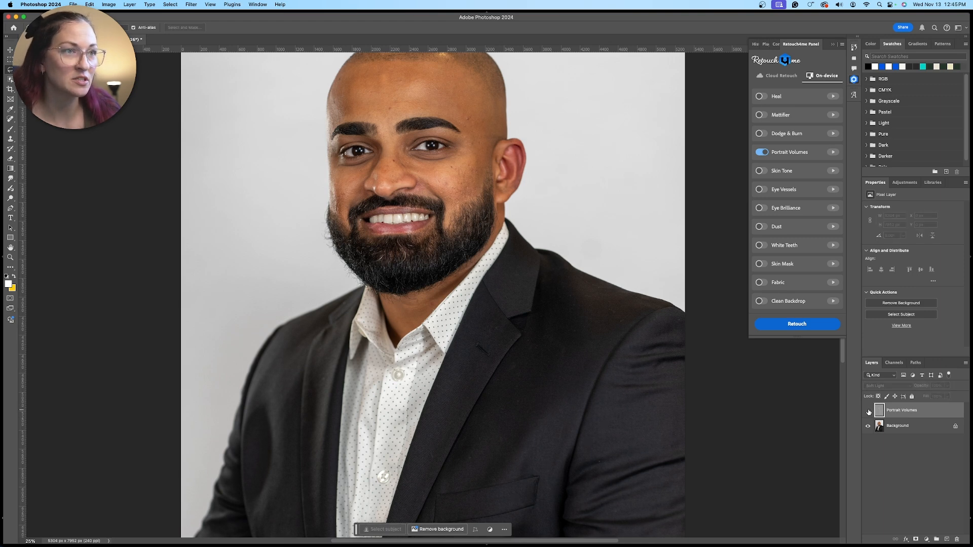
click(868, 411)
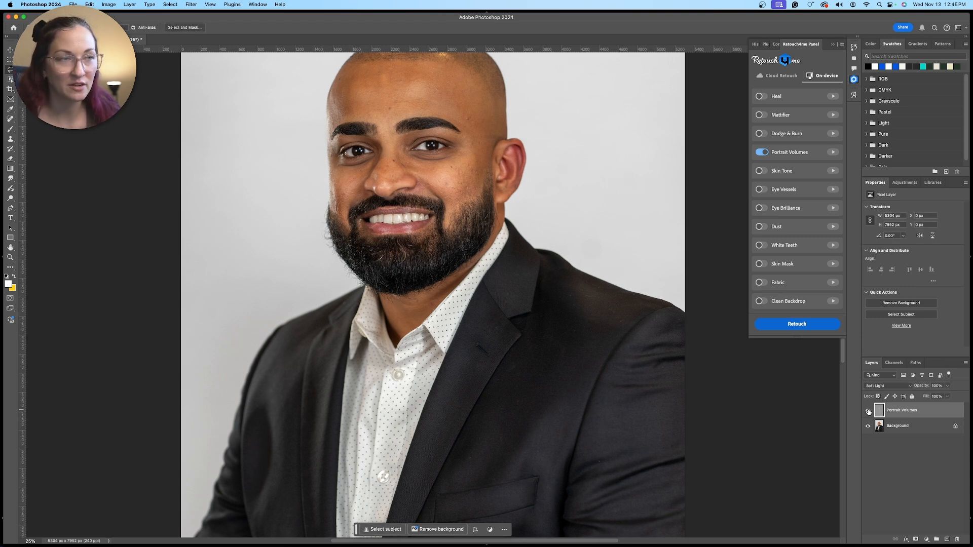
click(869, 412)
click(868, 412)
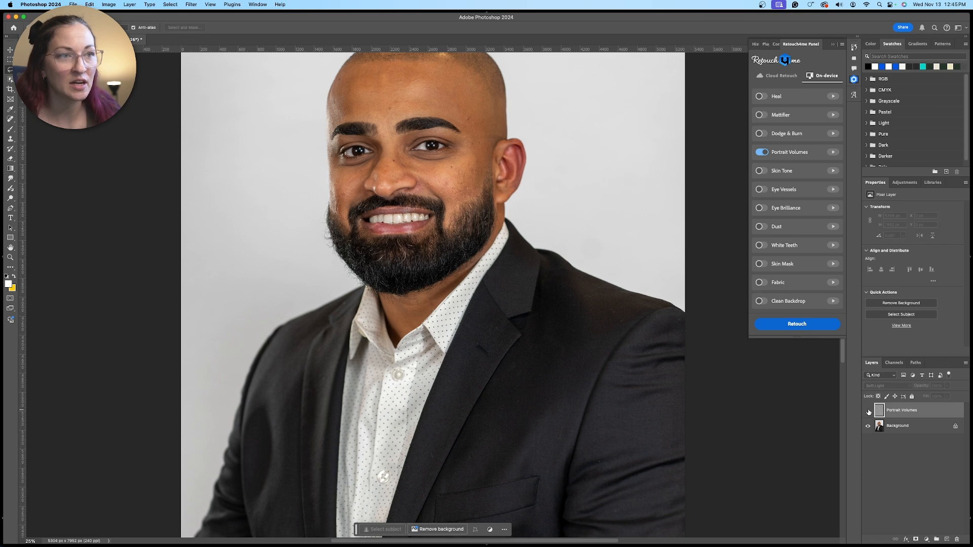
click(869, 411)
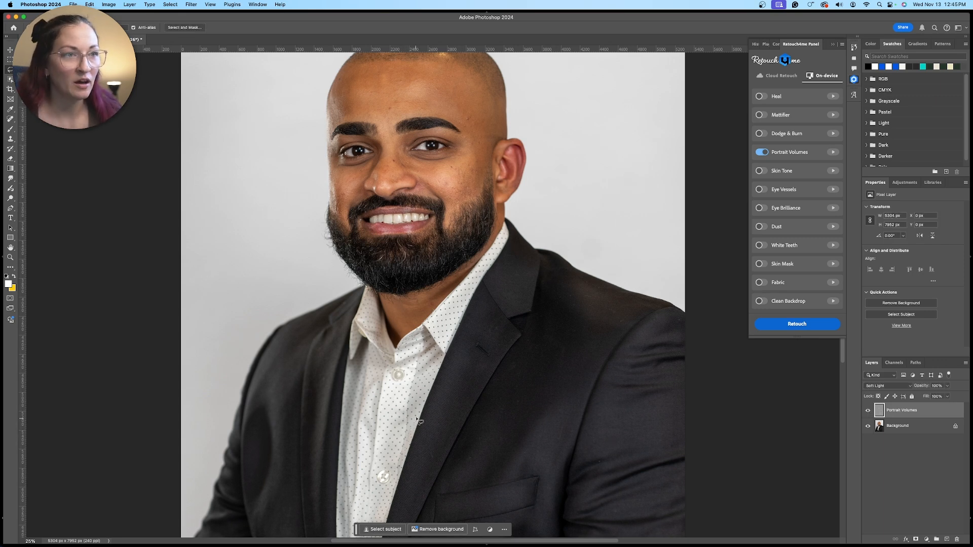
drag(426, 426, 416, 274)
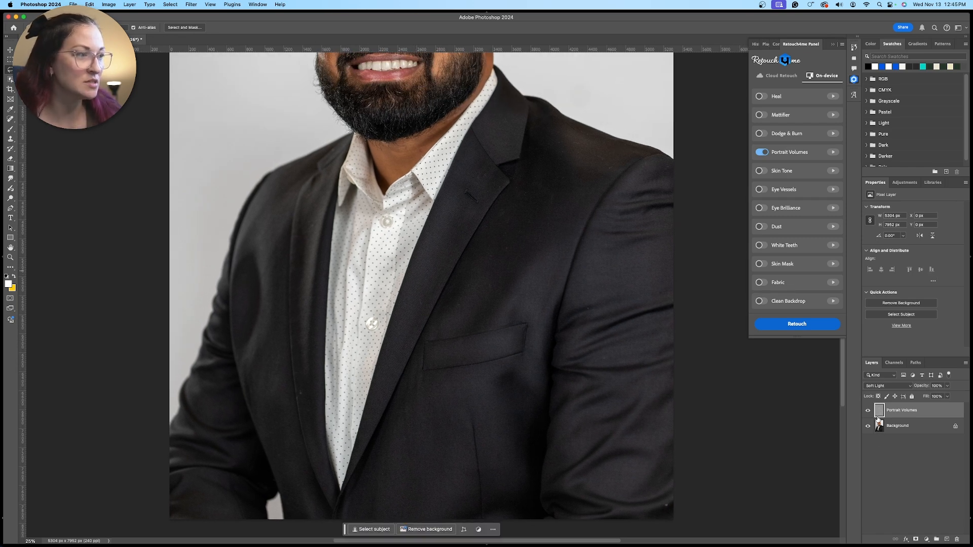